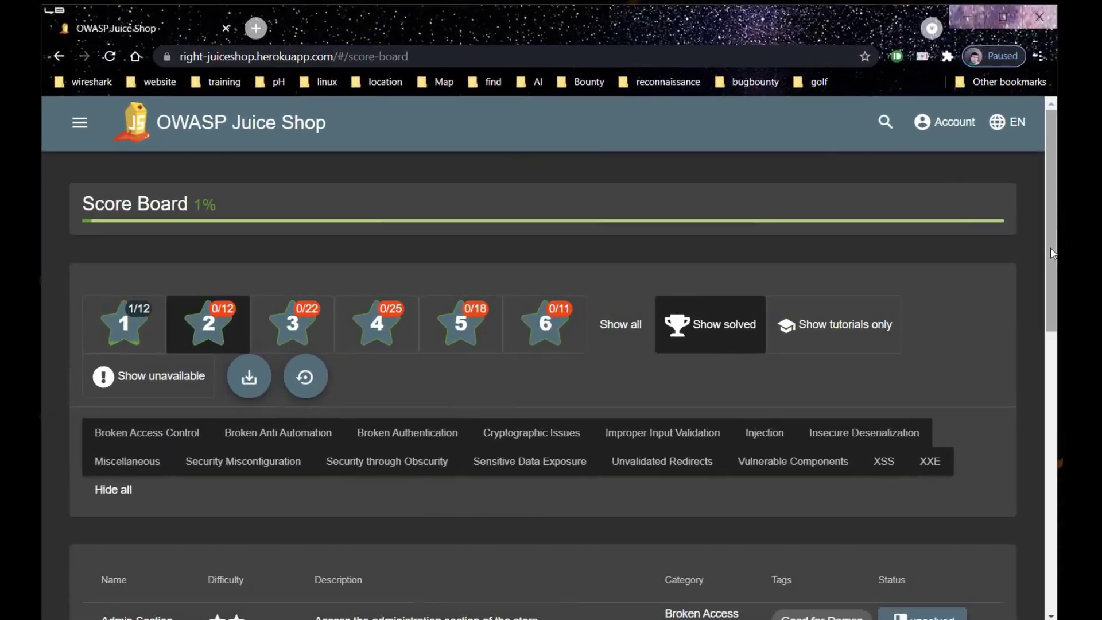
Step: Scroll through the Score Board at 1% progress, then open the Login page from the Account menu
{"action": "left_click_drag", "start_coordinate": [1069, 268], "coordinate": [1059, 371]}
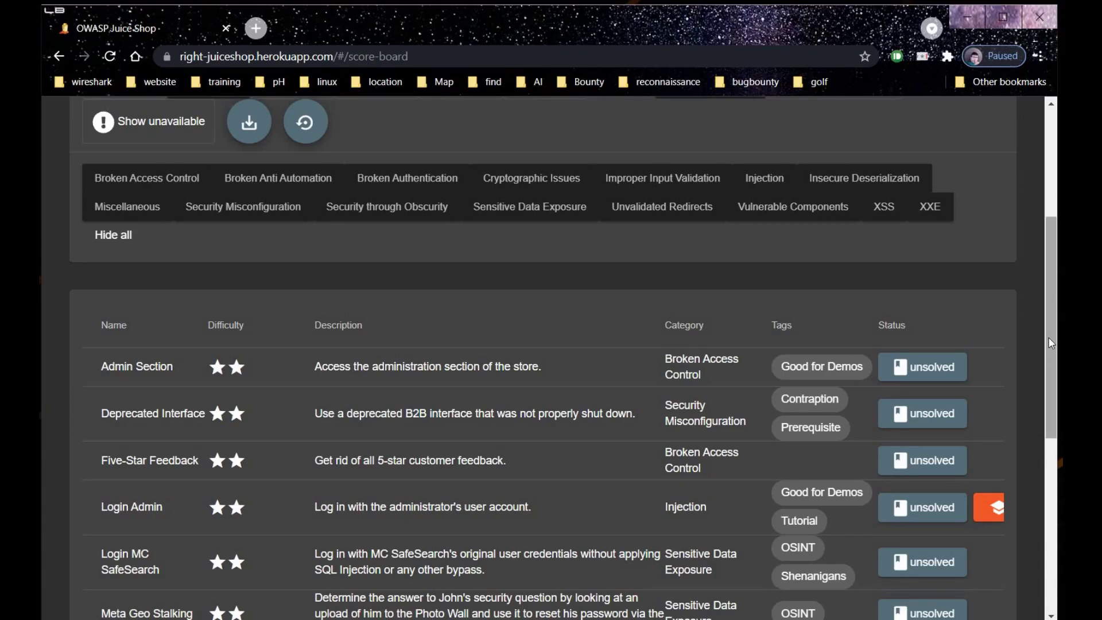
{"action": "left_click_drag", "start_coordinate": [1051, 326], "coordinate": [971, 144]}
{"action": "left_click", "coordinate": [954, 123]}
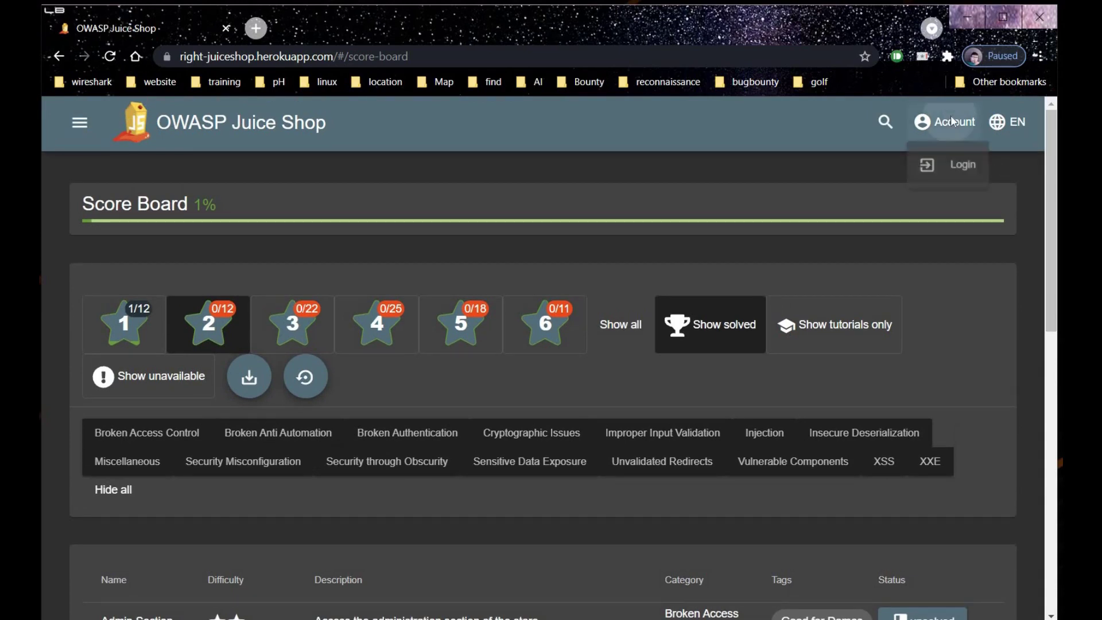
{"action": "left_click", "coordinate": [967, 173]}
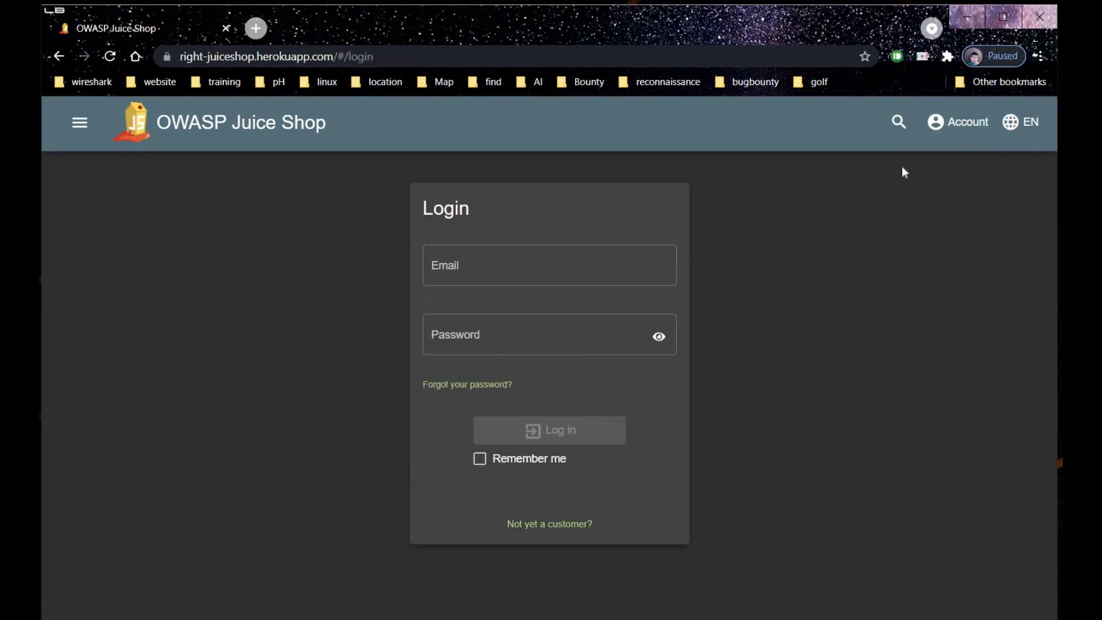
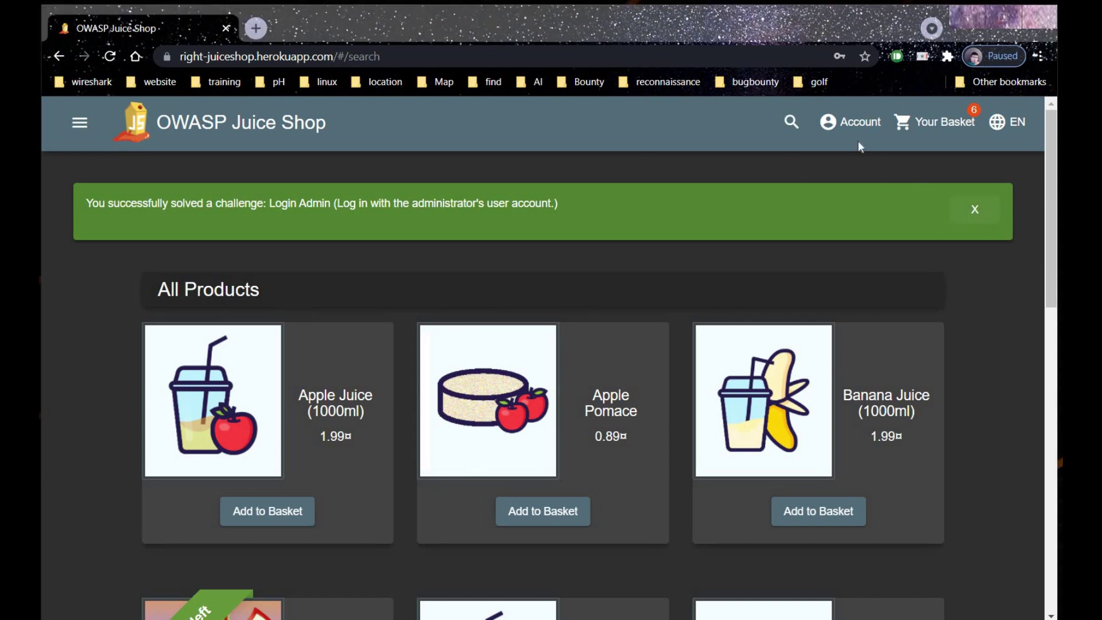
Step: Open the Account dropdown to check that the admin user is logged in
{"action": "left_click", "coordinate": [855, 125]}
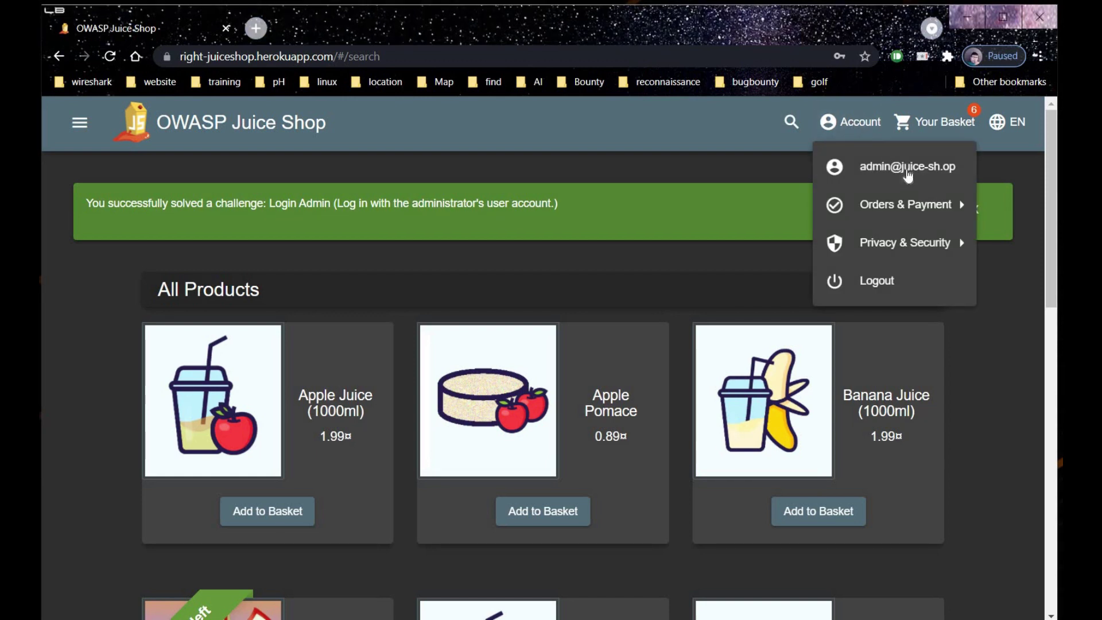
Step: Close the Account menu and replace 'search' in the URL with 'ad', beginning '#/administration'
{"action": "left_click", "coordinate": [670, 130]}
{"action": "left_click", "coordinate": [417, 55]}
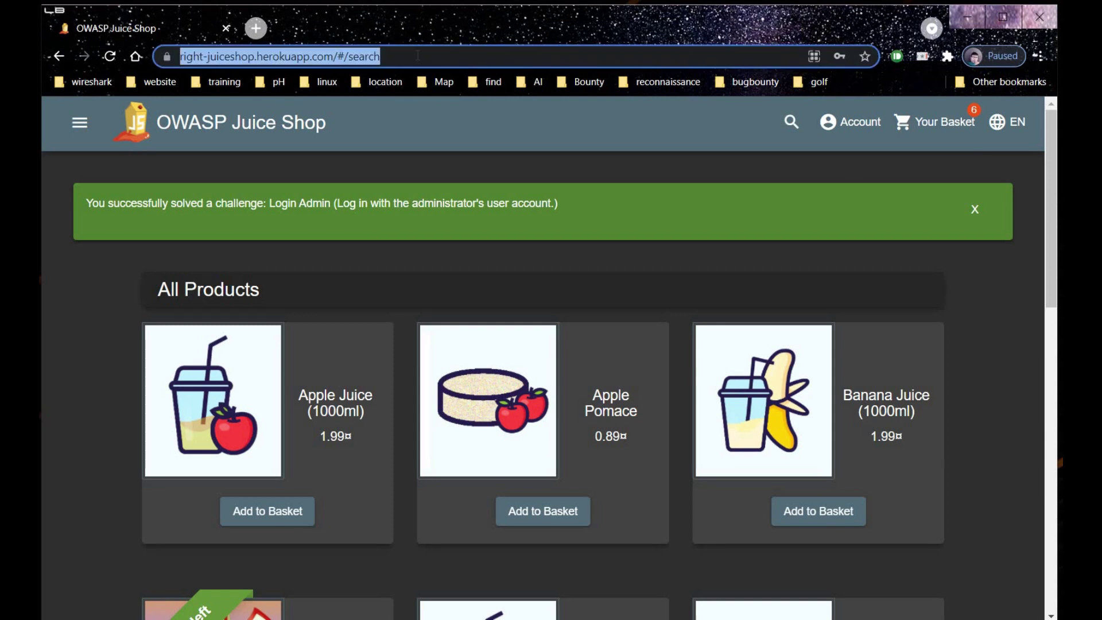
{"action": "left_click", "coordinate": [418, 58]}
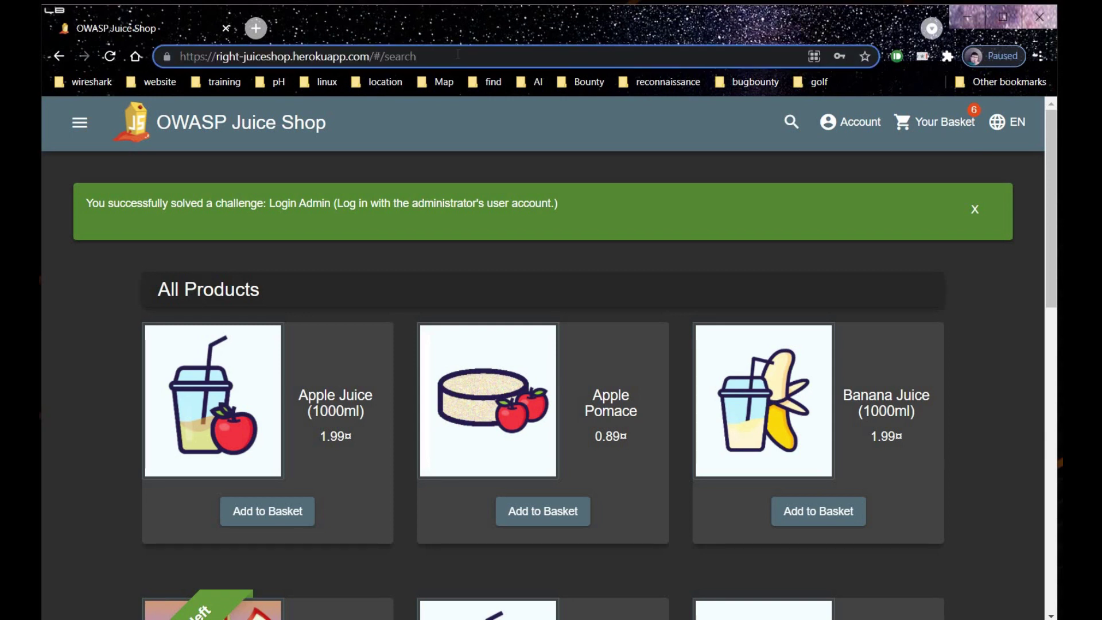
{"action": "key", "text": "BackSpace"}
{"action": "key", "text": "BackSpace"}
{"action": "key", "text": "BackSpace"}
{"action": "key", "text": "BackSpace"}
{"action": "key", "text": "BackSpace"}
{"action": "key", "text": "BackSpace"}
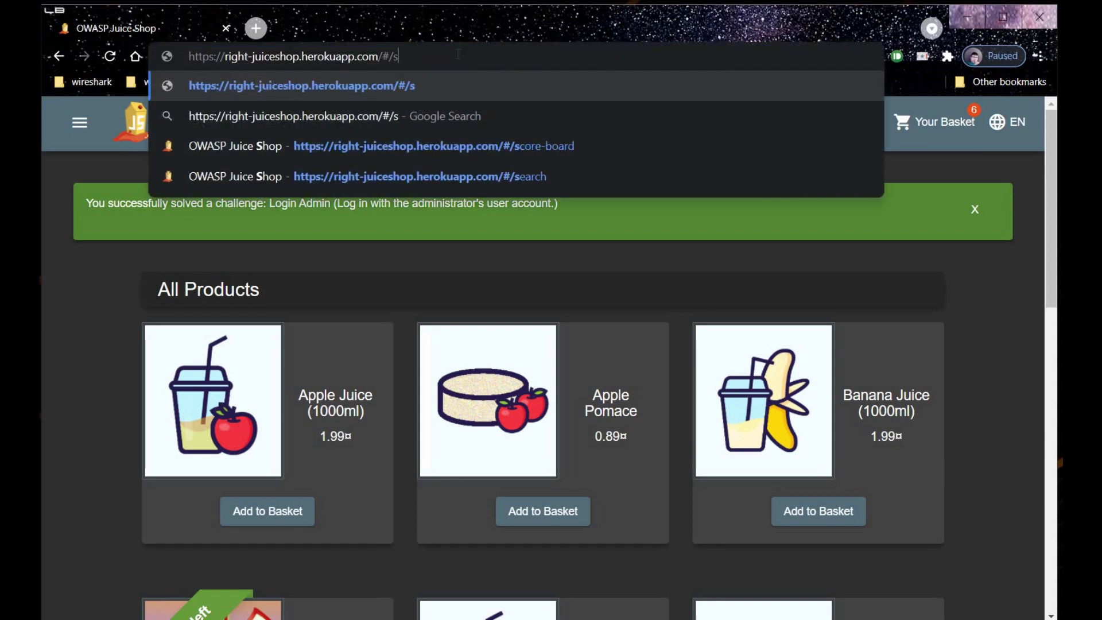
{"action": "type", "text": "administration"}
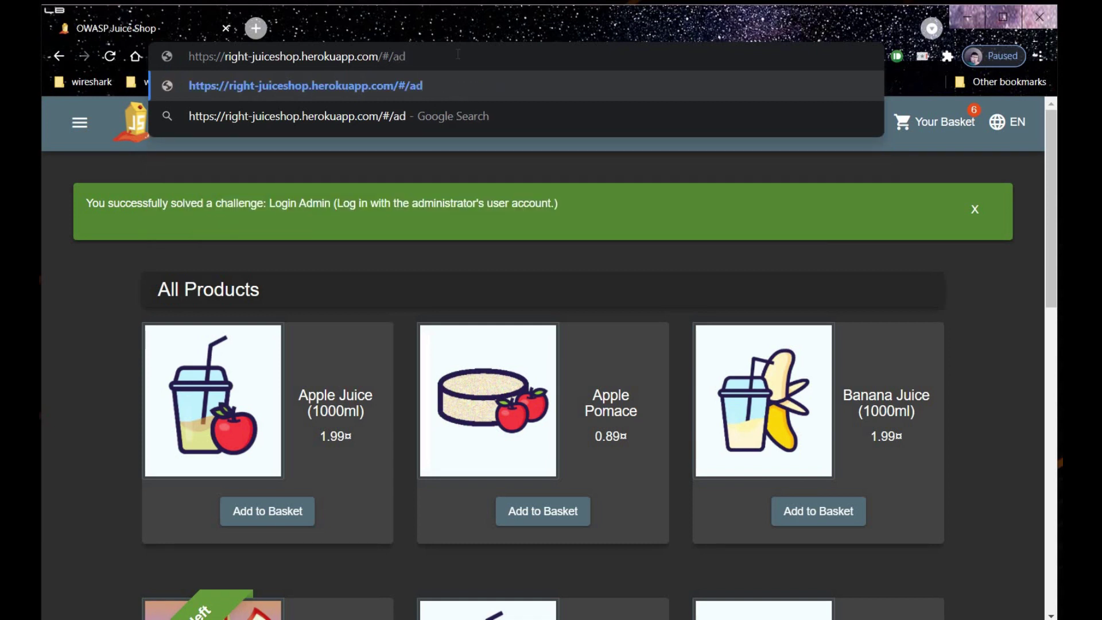
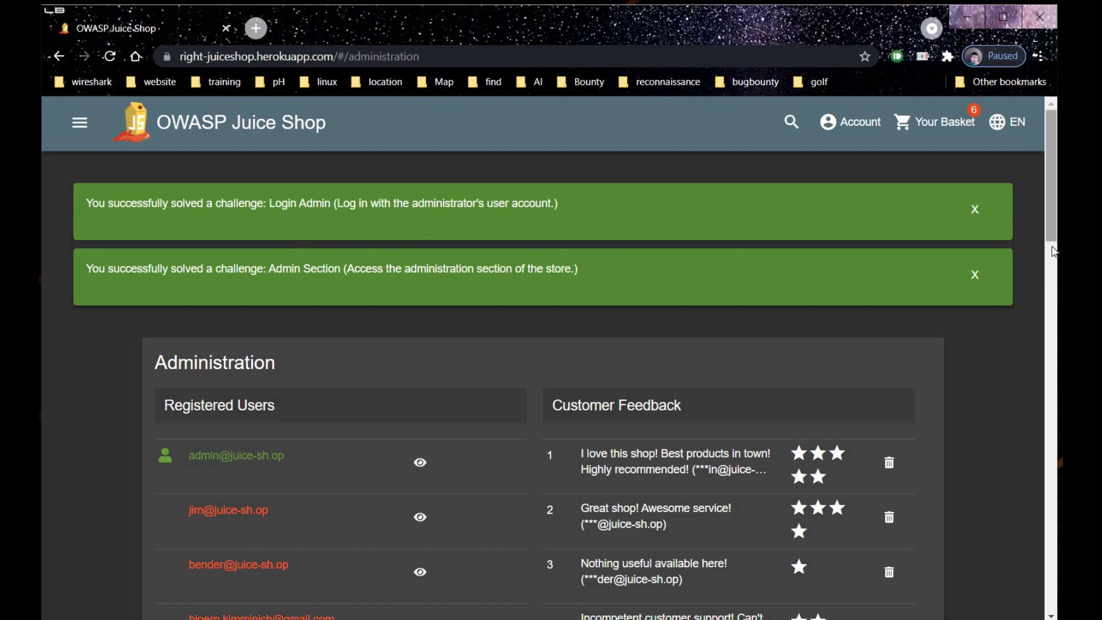
Step: Delete the five-star review from the Administration page's customer feedback list
{"action": "mouse_move", "coordinate": [1050, 232]}
{"action": "left_mouse_down"}
{"action": "mouse_move", "coordinate": [1056, 272]}
{"action": "mouse_move", "coordinate": [1053, 247]}
{"action": "left_mouse_up"}
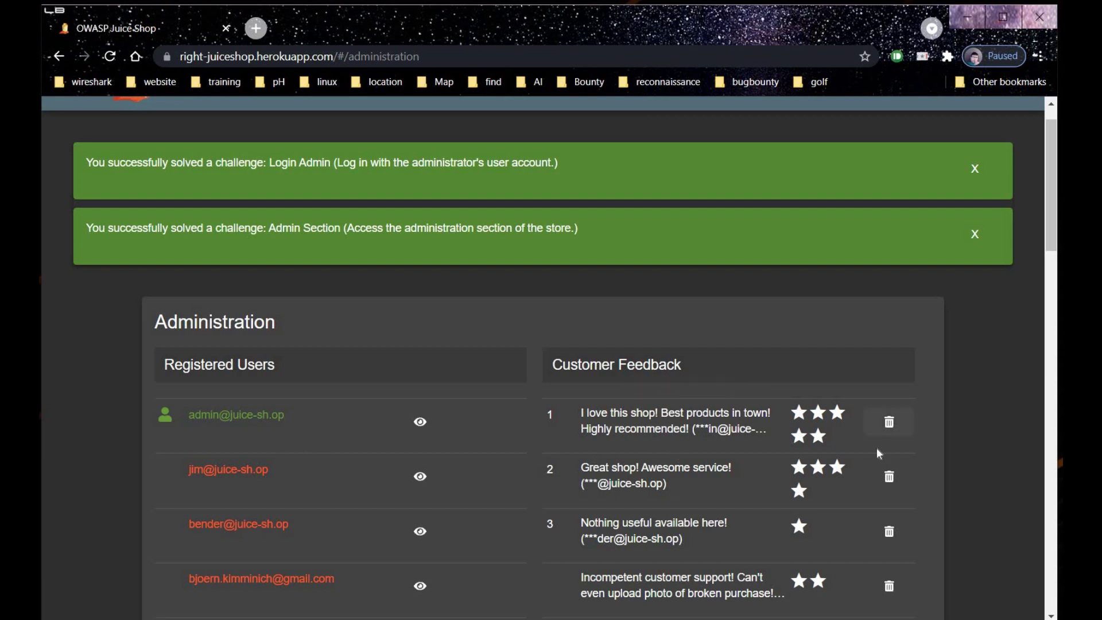
{"action": "left_click_drag", "start_coordinate": [1050, 244], "coordinate": [1055, 294]}
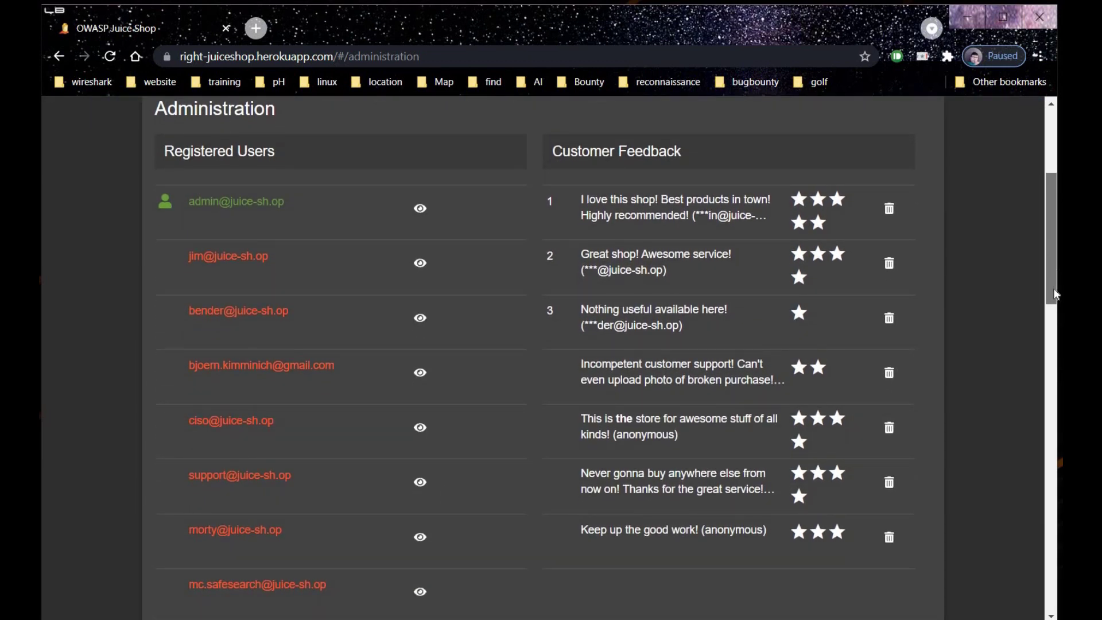
{"action": "left_click_drag", "start_coordinate": [1053, 268], "coordinate": [1053, 220]}
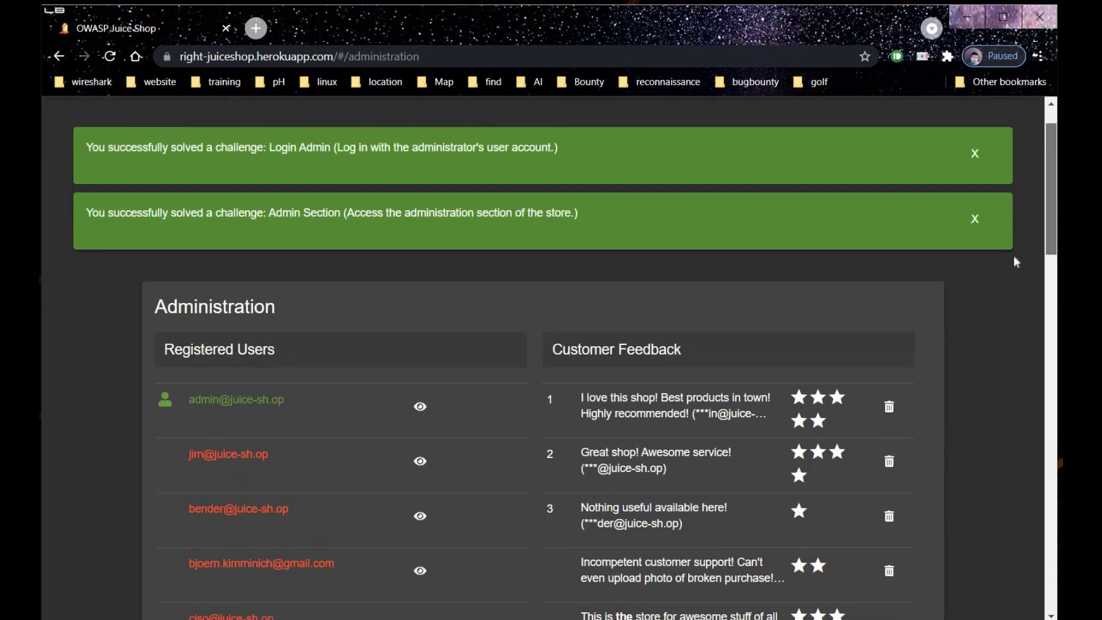
{"action": "left_click", "coordinate": [890, 409]}
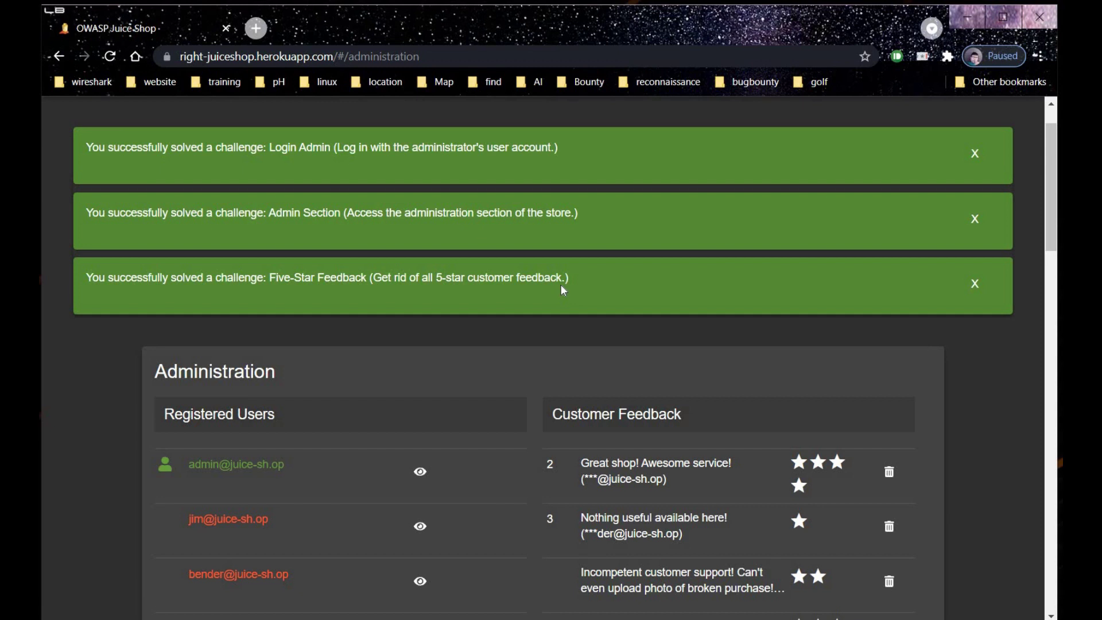
{"action": "left_click", "coordinate": [451, 56]}
Step: Trim the address back to the site root and reload the shop's home page
{"action": "key", "text": "End"}
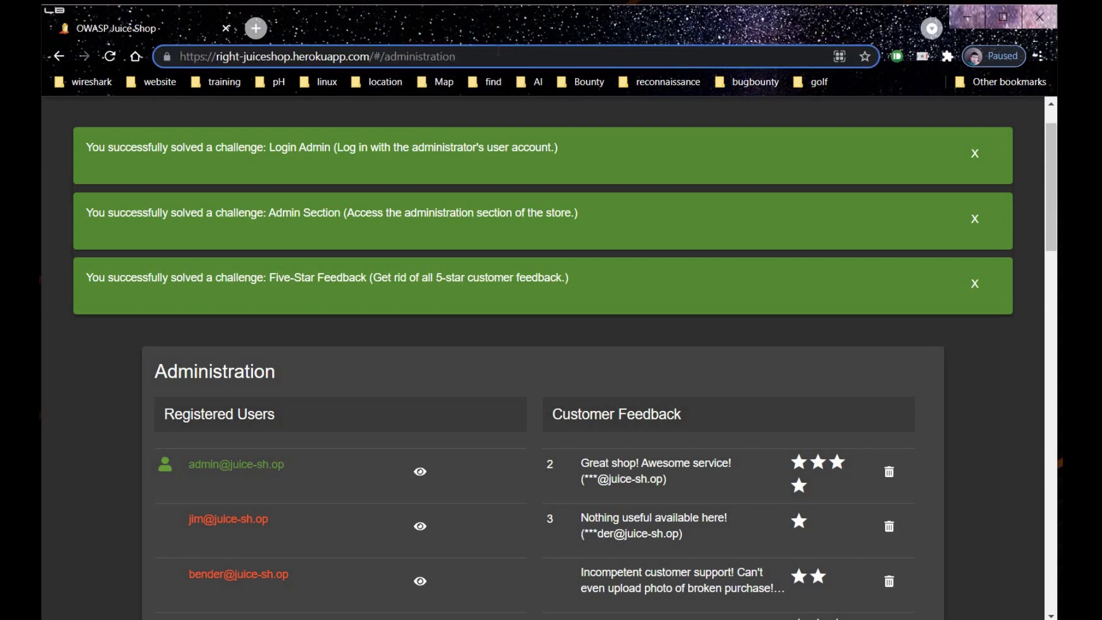
{"action": "key", "text": "BackSpace"}
{"action": "key", "text": "BackSpace"}
{"action": "key", "text": "BackSpace"}
{"action": "key", "text": "BackSpace"}
{"action": "key", "text": "BackSpace"}
{"action": "key", "text": "BackSpace"}
{"action": "key", "text": "BackSpace"}
{"action": "key", "text": "BackSpace"}
{"action": "key", "text": "BackSpace"}
{"action": "key", "text": "BackSpace"}
{"action": "key", "text": "BackSpace"}
{"action": "key", "text": "BackSpace"}
{"action": "key", "text": "BackSpace"}
{"action": "key", "text": "BackSpace"}
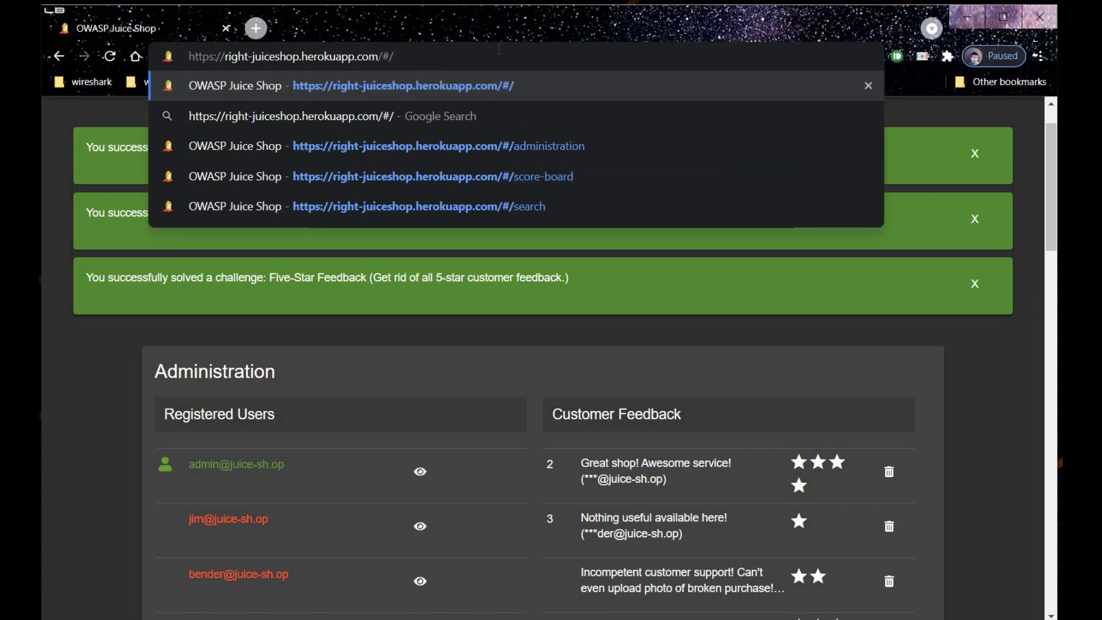
{"action": "key", "text": "BackSpace"}
{"action": "key", "text": "Return"}
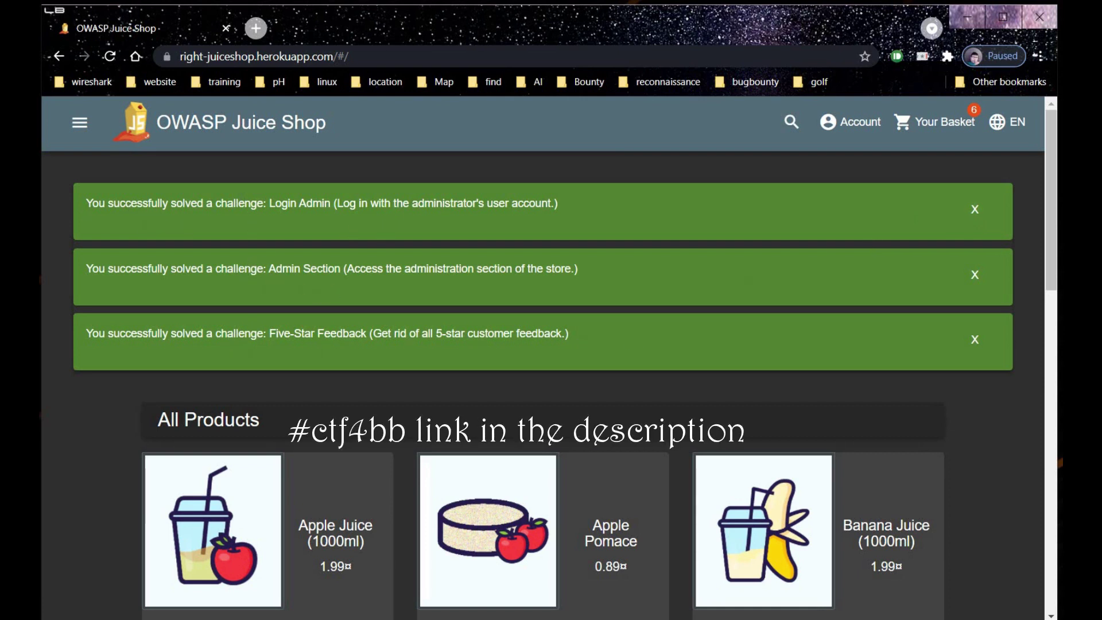
{"action": "left_click_drag", "start_coordinate": [1053, 253], "coordinate": [519, 438]}
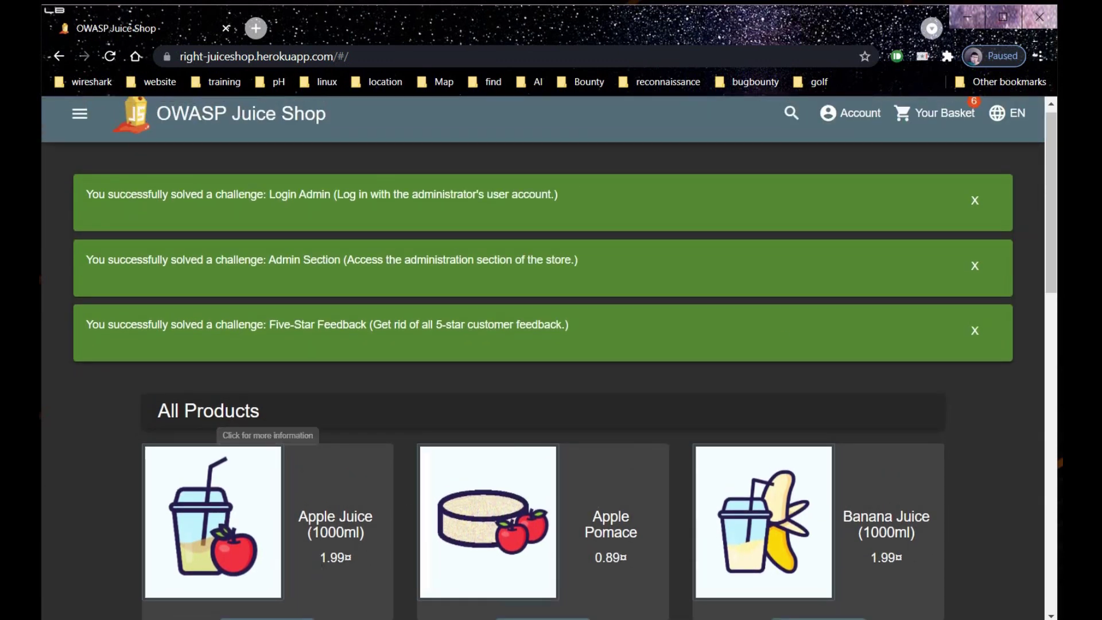
{"action": "scroll", "coordinate": [223, 120], "scroll_direction": "up", "scroll_amount": 1}
{"action": "left_click", "coordinate": [223, 122]}
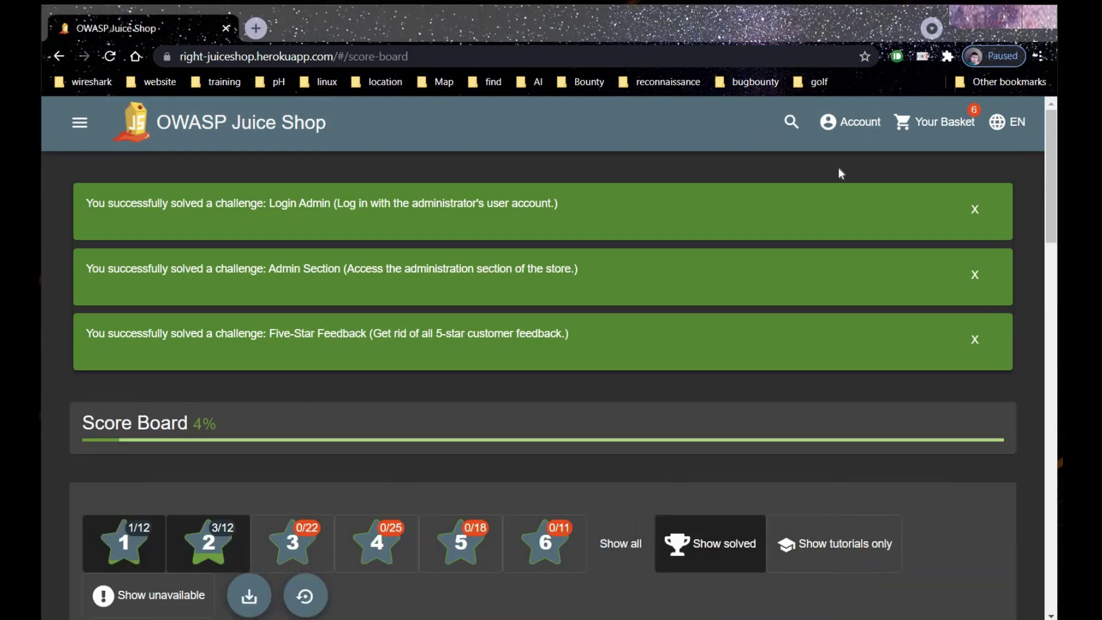
Step: Deselect the 1-star difficulty filter and scroll through the two-star challenge table
{"action": "left_click_drag", "start_coordinate": [1051, 238], "coordinate": [1054, 339]}
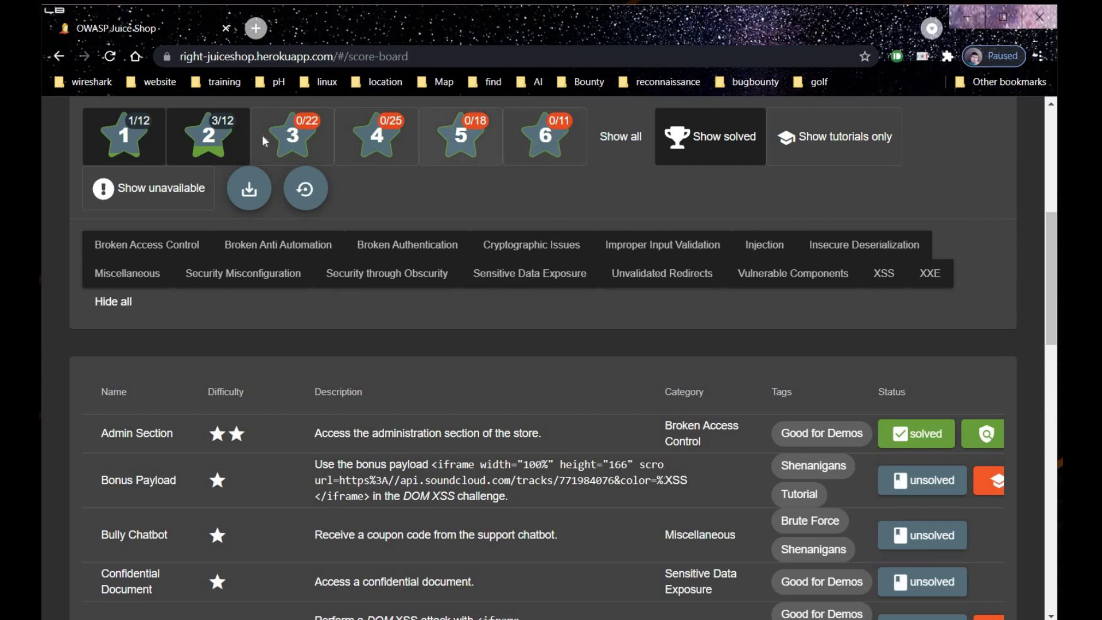
{"action": "left_click", "coordinate": [170, 147]}
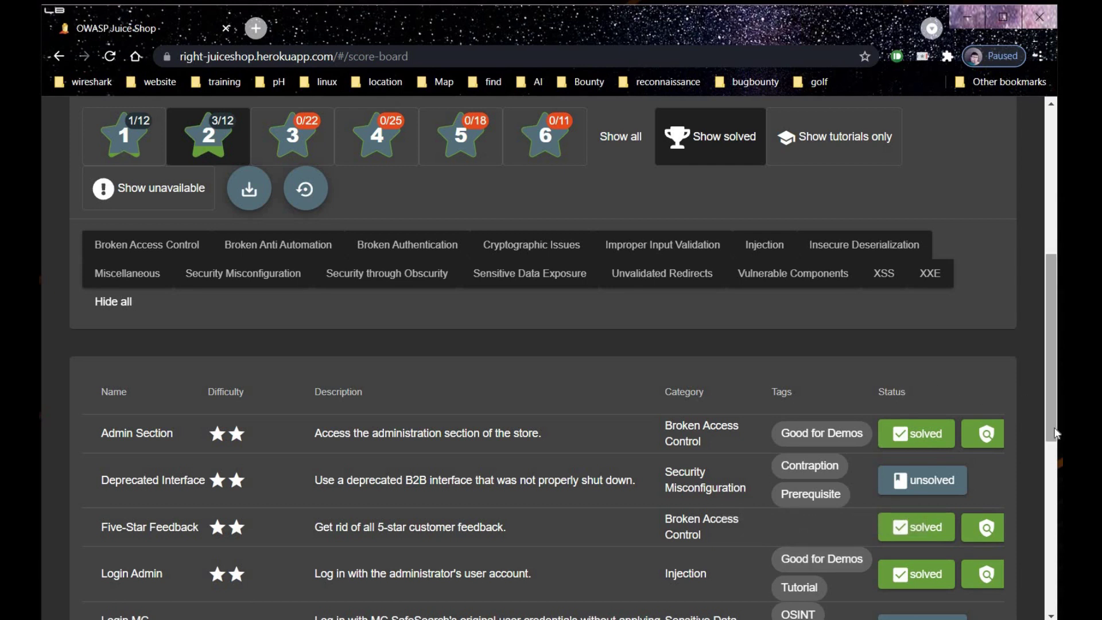
{"action": "left_click_drag", "start_coordinate": [1057, 410], "coordinate": [1056, 445]}
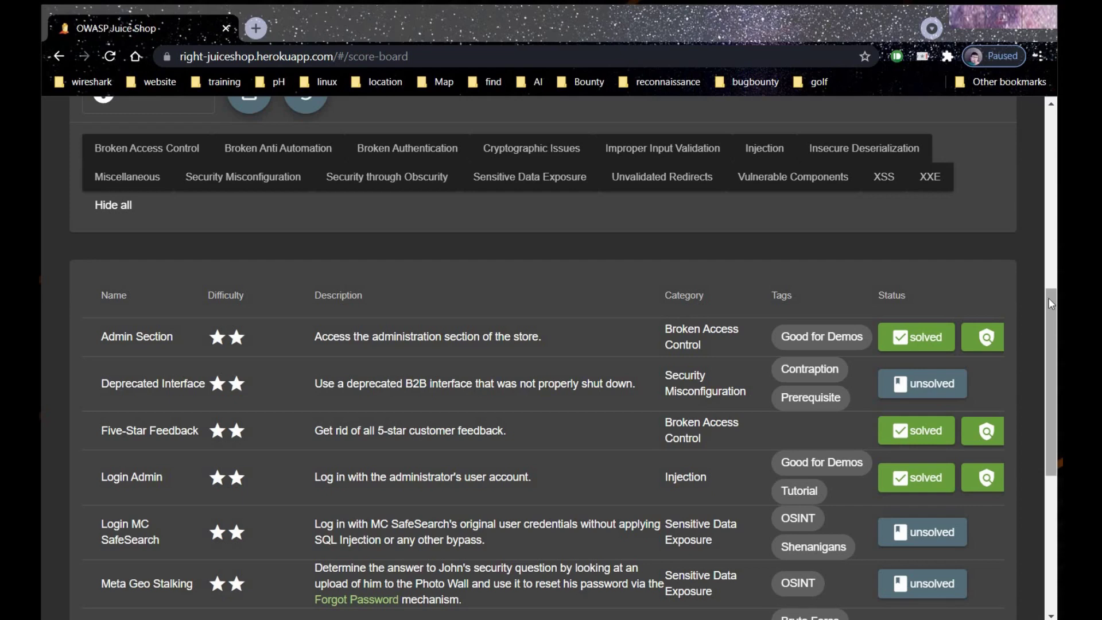
{"action": "left_click_drag", "start_coordinate": [1051, 304], "coordinate": [1036, 131]}
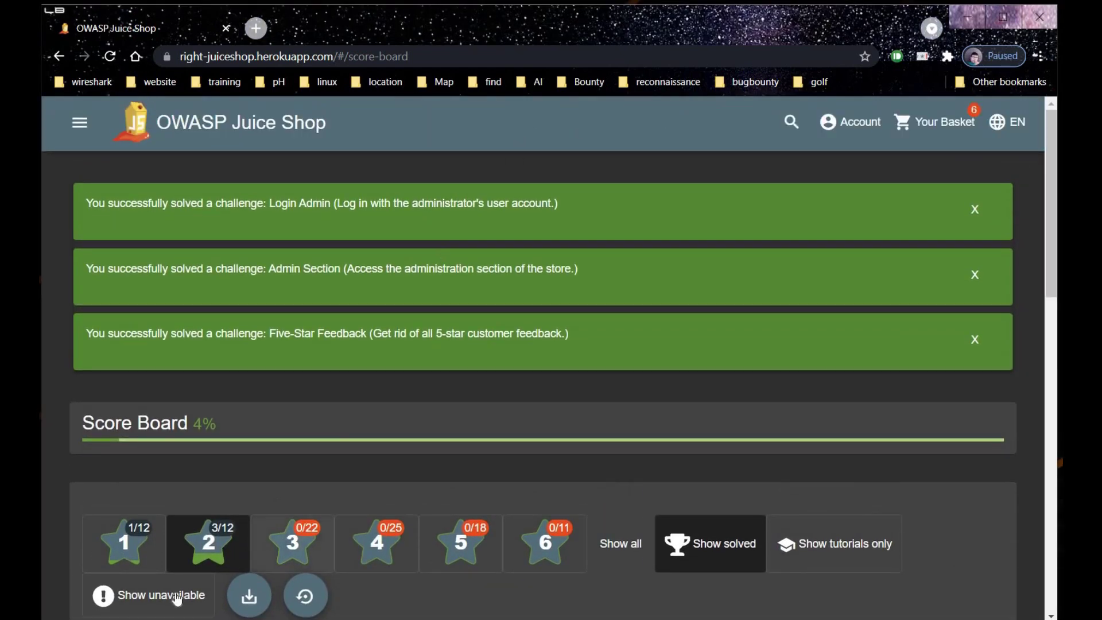
{"action": "scroll", "coordinate": [552, 344], "scroll_direction": "down", "scroll_amount": 4}
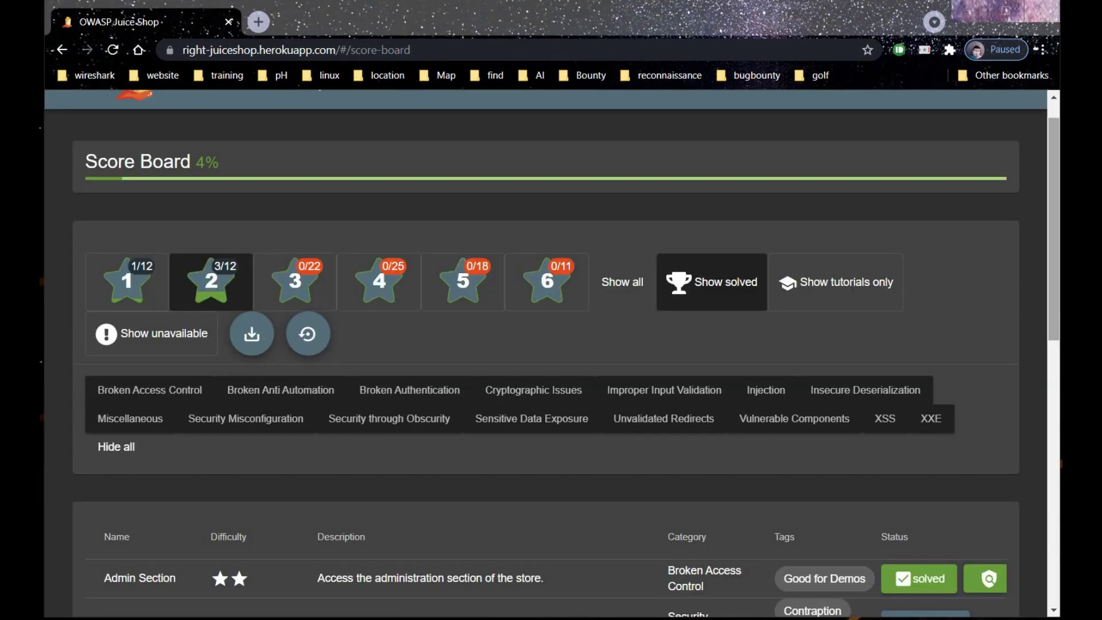
{"action": "scroll", "coordinate": [1058, 231], "scroll_direction": "down", "scroll_amount": 4}
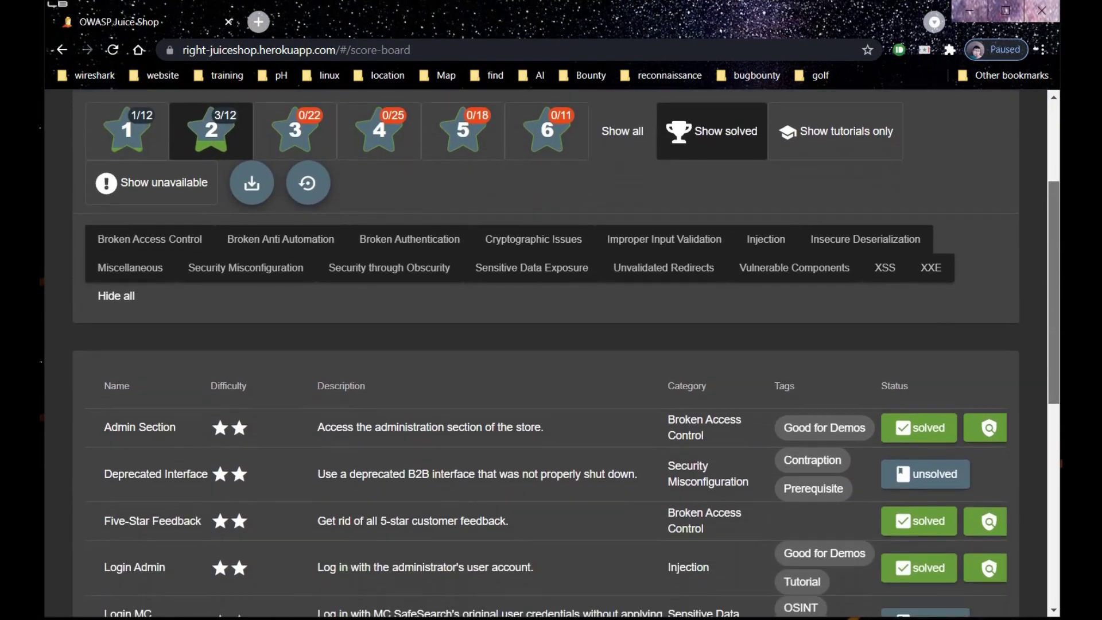
{"action": "scroll", "coordinate": [551, 353], "scroll_direction": "down", "scroll_amount": 3}
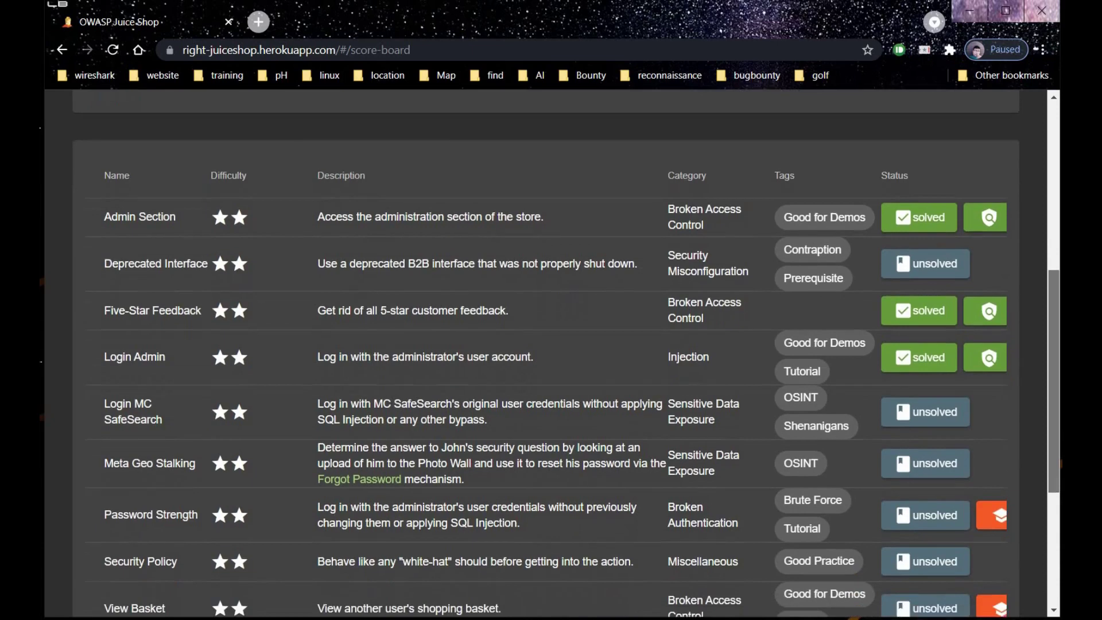
{"action": "scroll", "coordinate": [314, 293], "scroll_direction": "down", "scroll_amount": 1}
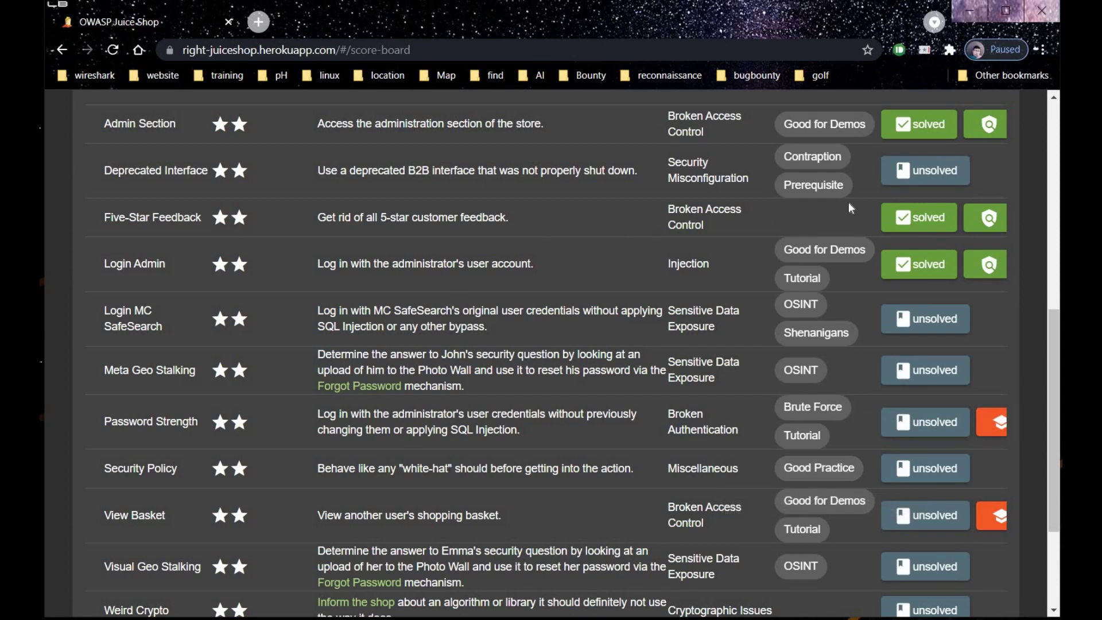
Step: In a new tab, search Google for 'securitytxt' and open the securitytxt.org result
{"action": "left_click", "coordinate": [258, 23]}
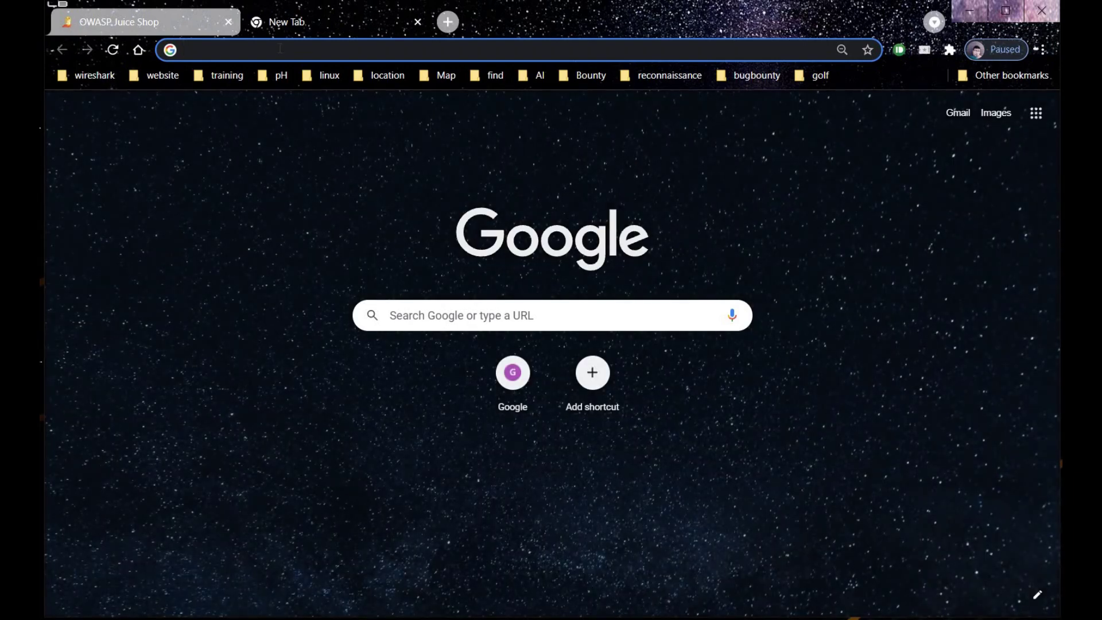
{"action": "type", "text": "sec"}
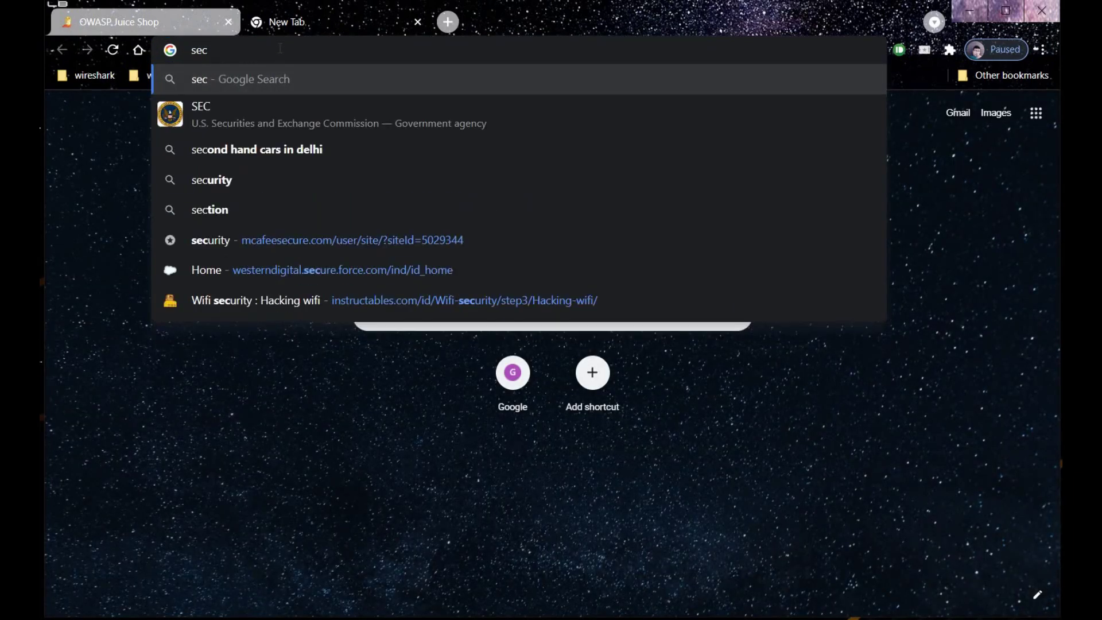
{"action": "type", "text": "urity"}
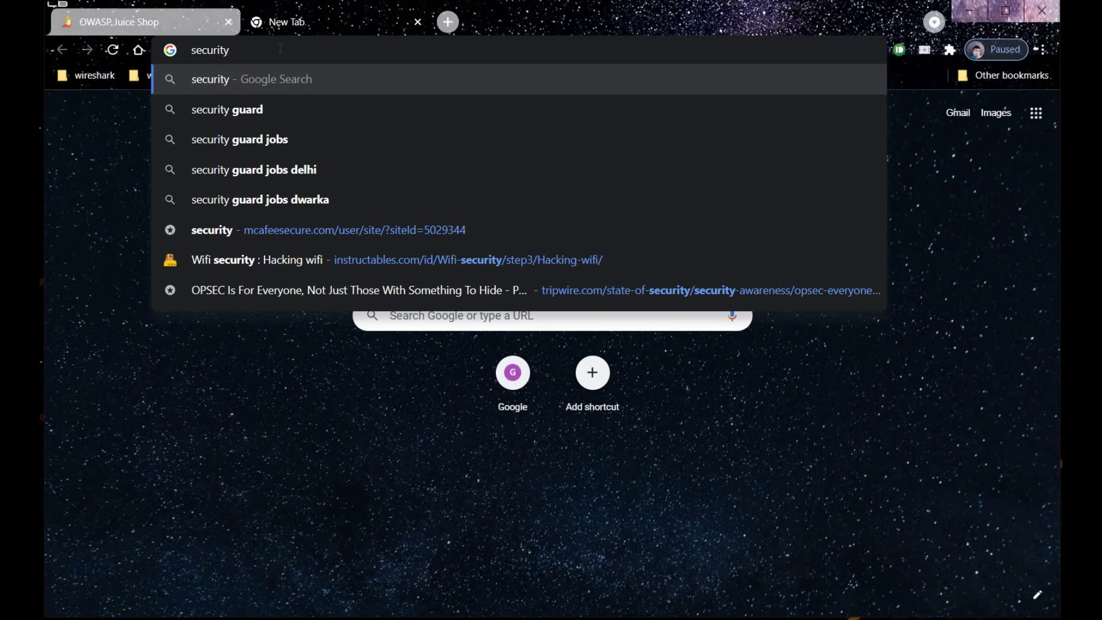
{"action": "type", "text": "txt"}
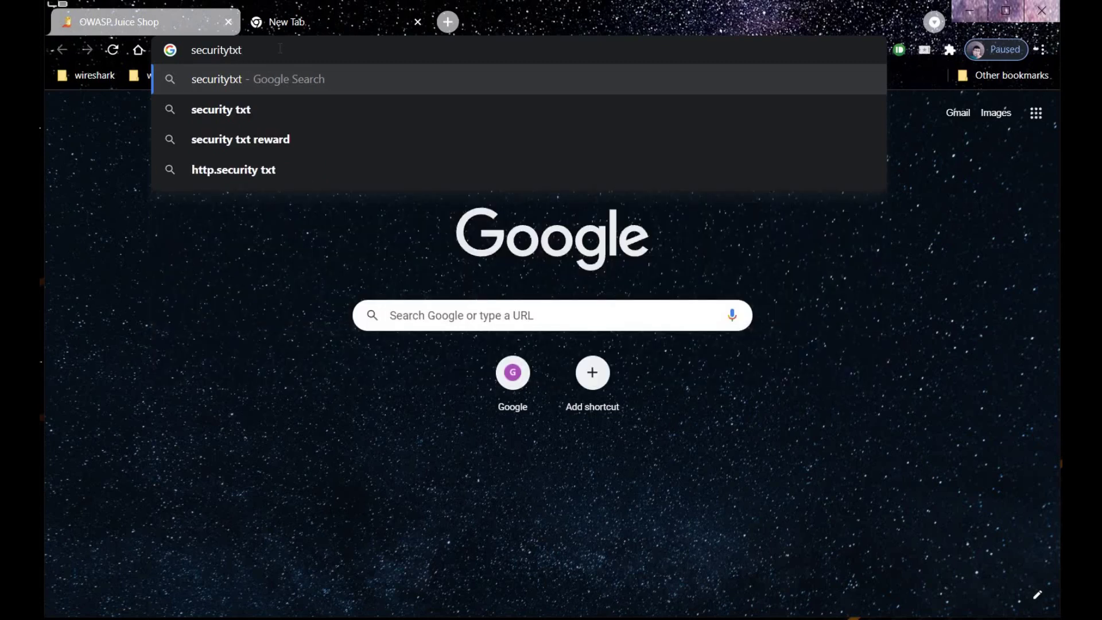
{"action": "key", "text": "Return"}
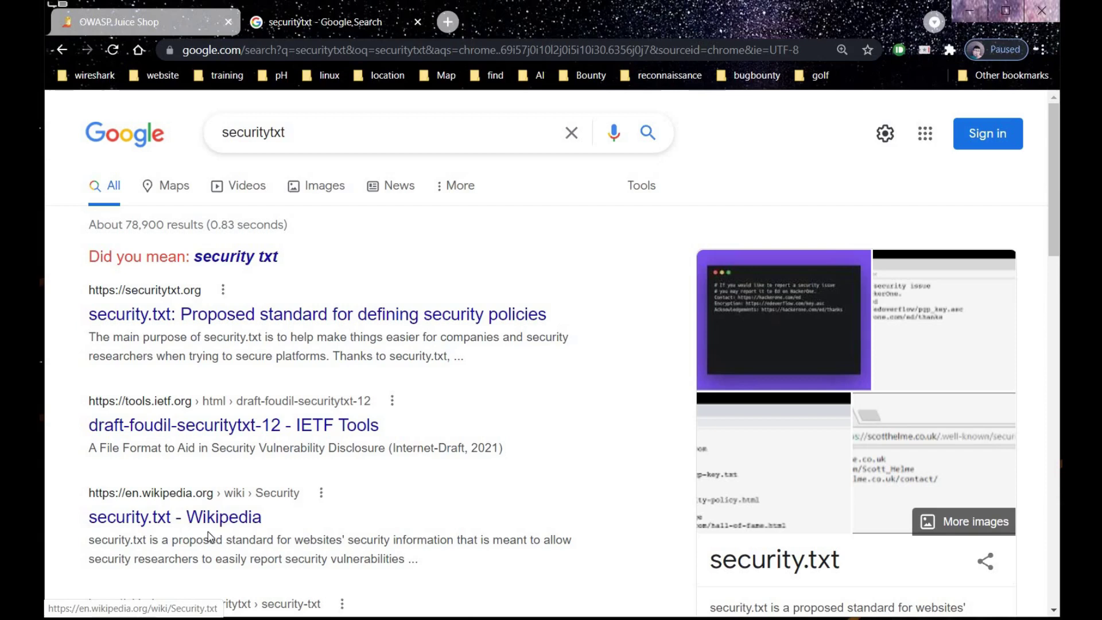
{"action": "left_click", "coordinate": [330, 315]}
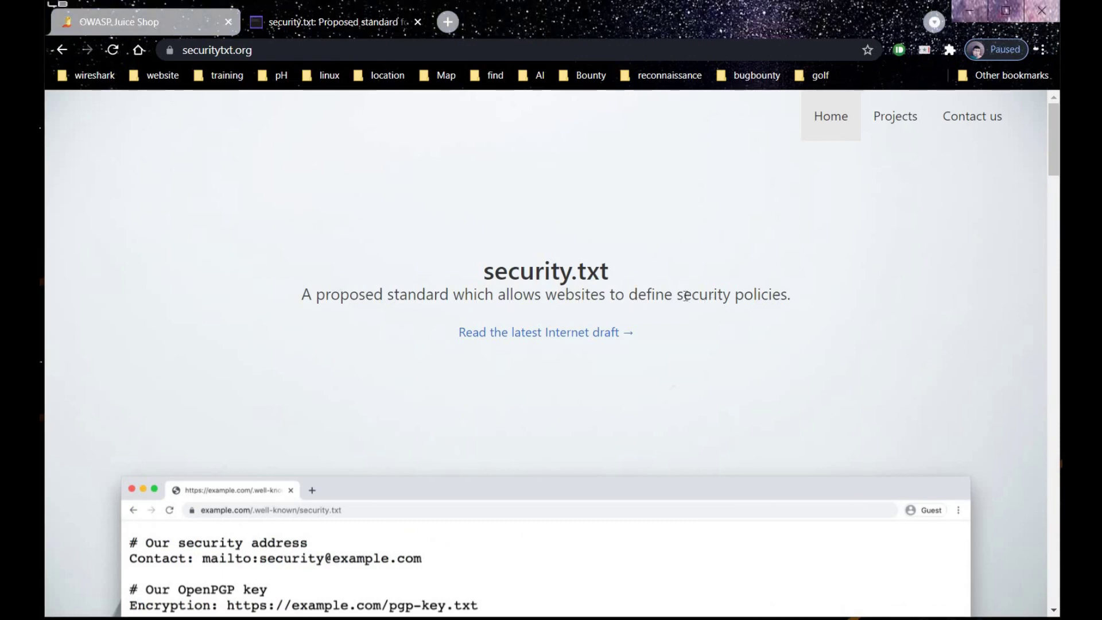
Step: Highlight 'security policies' on securitytxt.org, glance at the Juice Shop tab, and come back
{"action": "left_click_drag", "start_coordinate": [678, 295], "coordinate": [819, 302]}
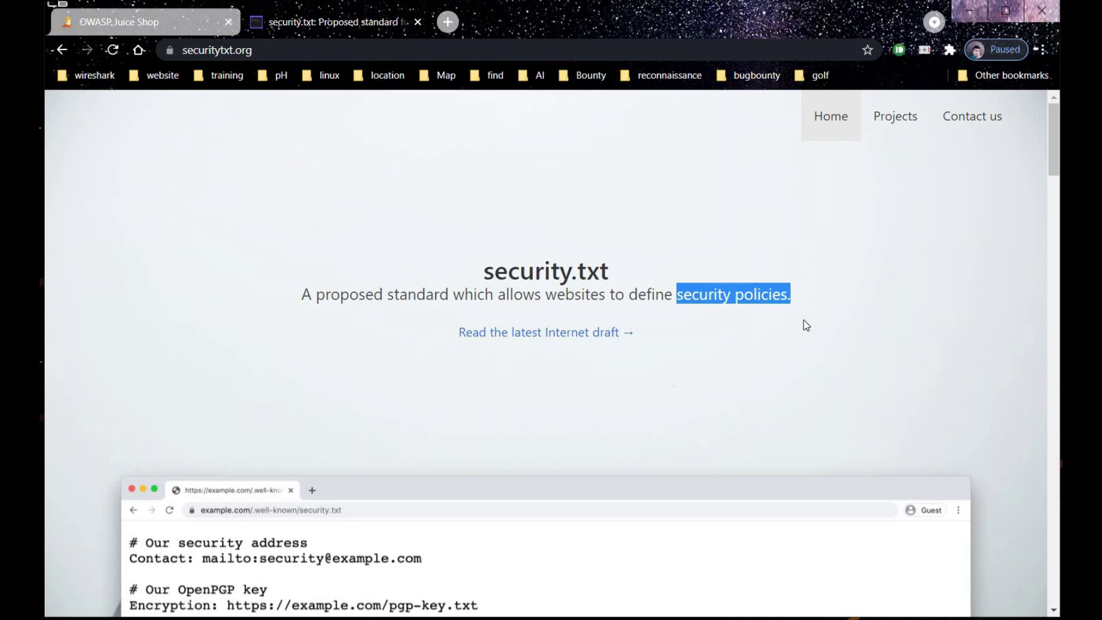
{"action": "left_click", "coordinate": [837, 324]}
{"action": "left_click", "coordinate": [112, 26]}
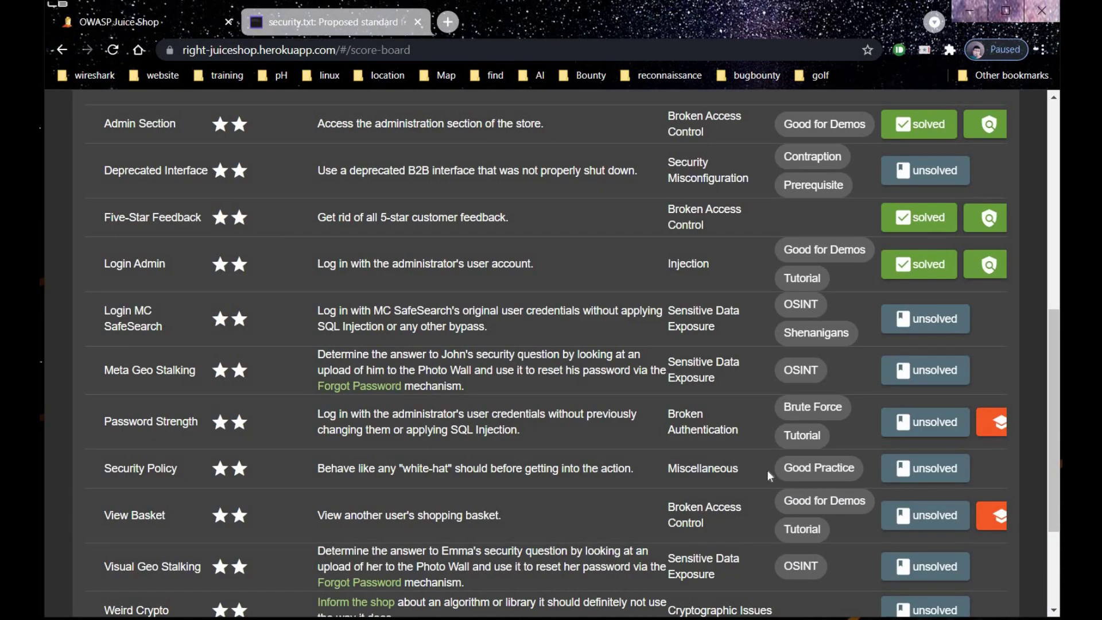
{"action": "mouse_move", "coordinate": [936, 478]}
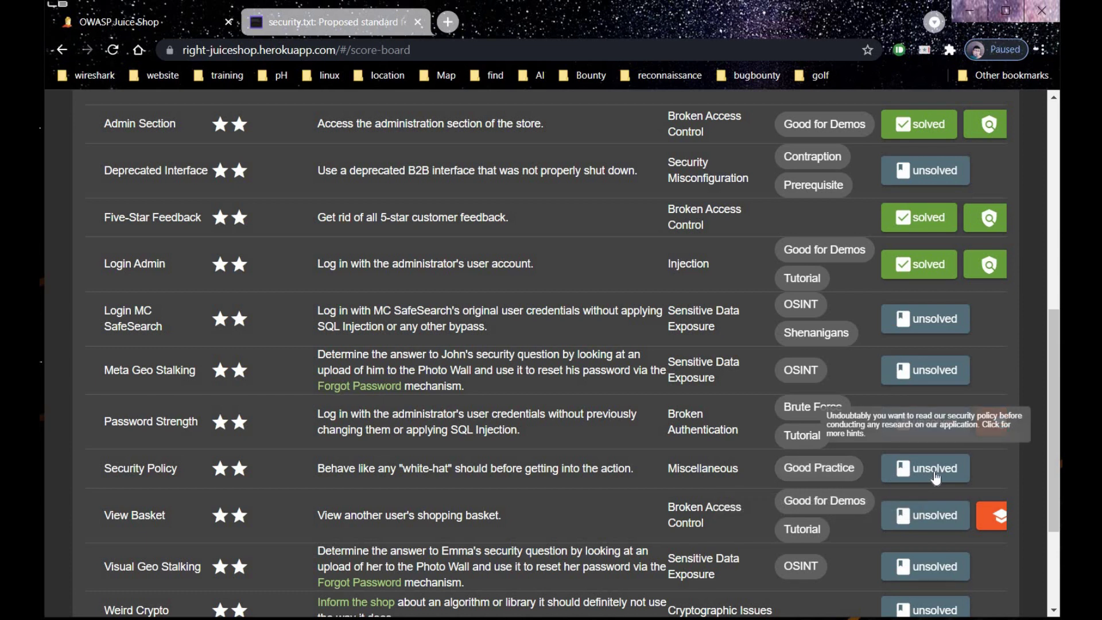
{"action": "left_click", "coordinate": [343, 24]}
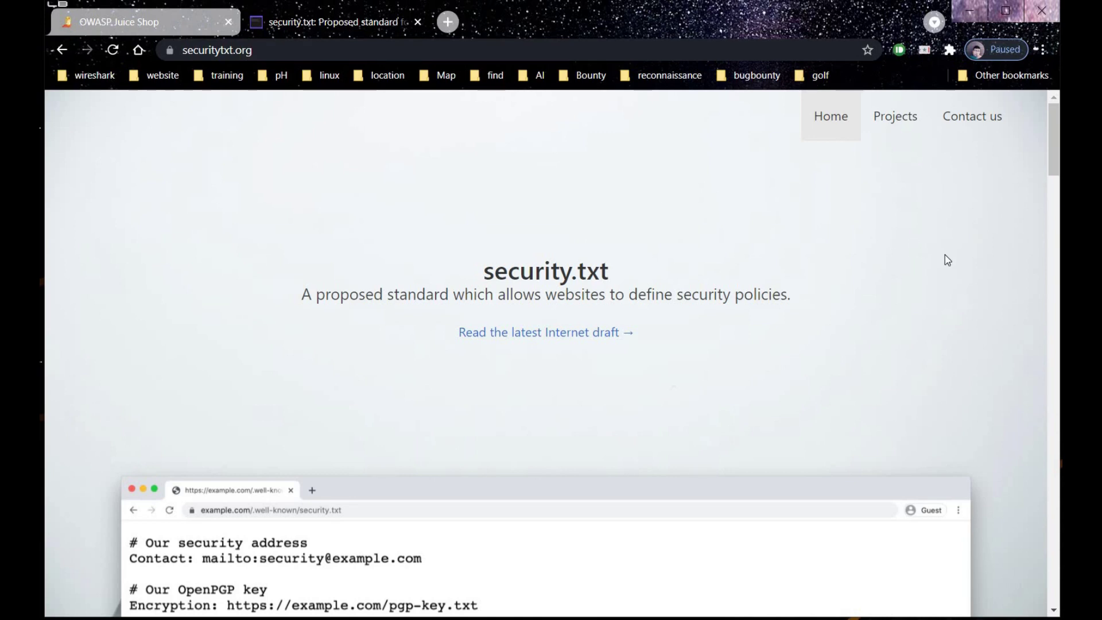
Step: Scroll down securitytxt.org to the FAQ section
{"action": "scroll", "coordinate": [947, 260], "scroll_direction": "down", "scroll_amount": 3}
{"action": "scroll", "coordinate": [948, 260], "scroll_direction": "down", "scroll_amount": 4}
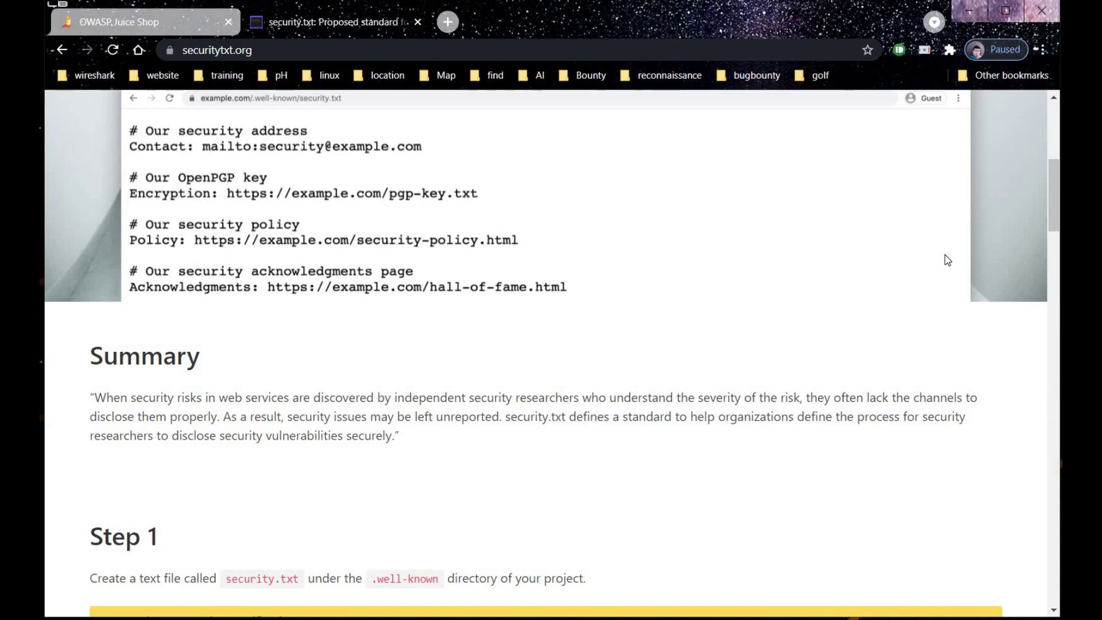
{"action": "scroll", "coordinate": [947, 261], "scroll_direction": "down", "scroll_amount": 2}
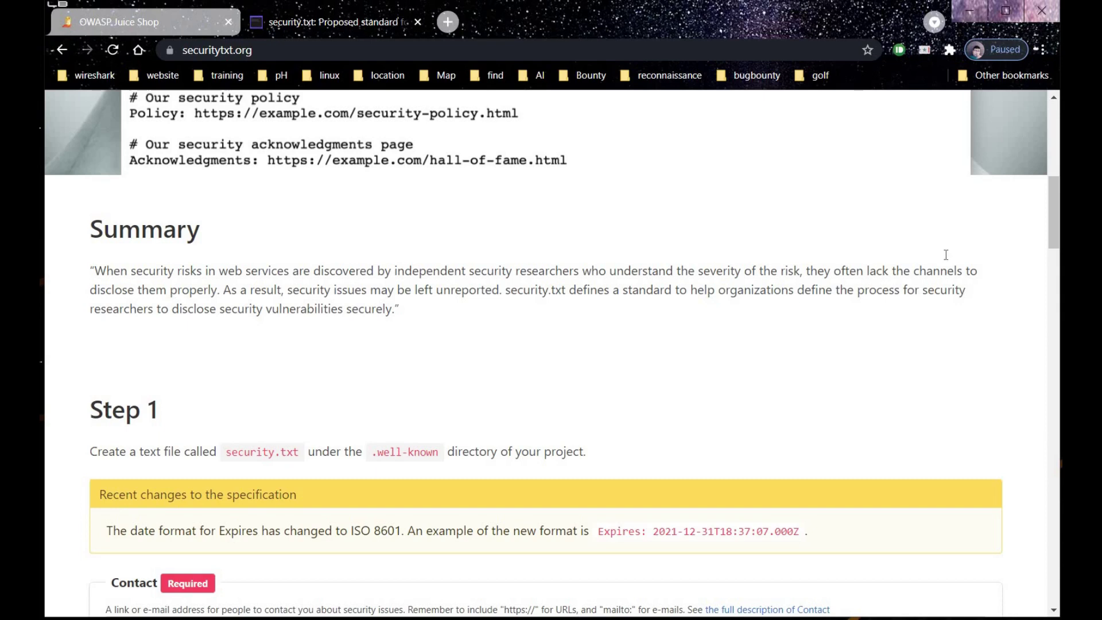
{"action": "scroll", "coordinate": [948, 260], "scroll_direction": "down", "scroll_amount": 3}
{"action": "scroll", "coordinate": [947, 261], "scroll_direction": "down", "scroll_amount": 4}
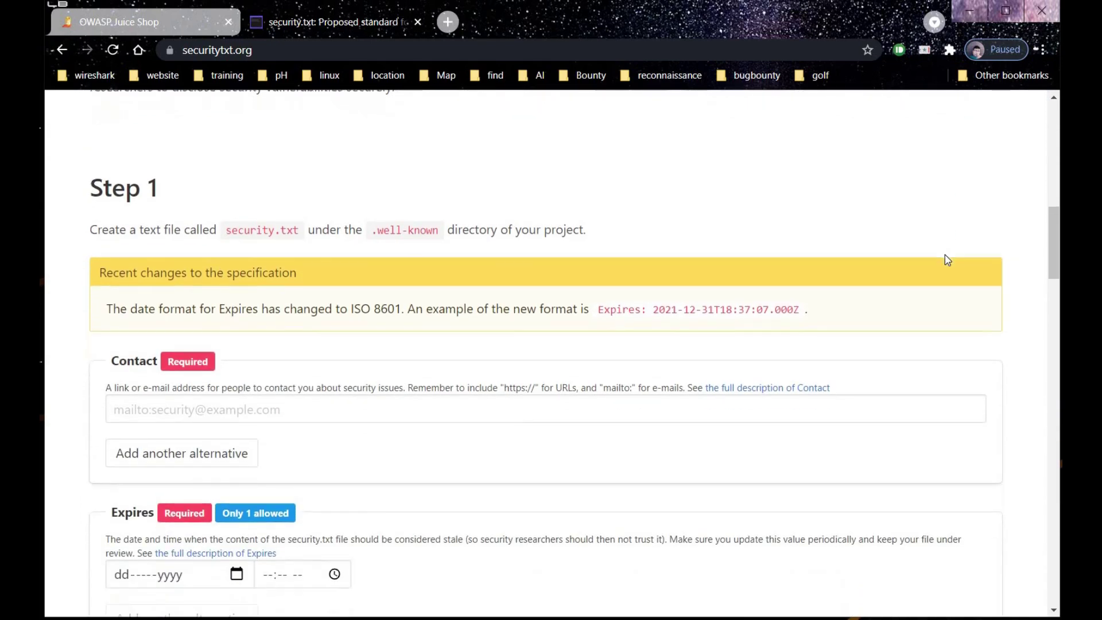
{"action": "scroll", "coordinate": [948, 261], "scroll_direction": "down", "scroll_amount": 4}
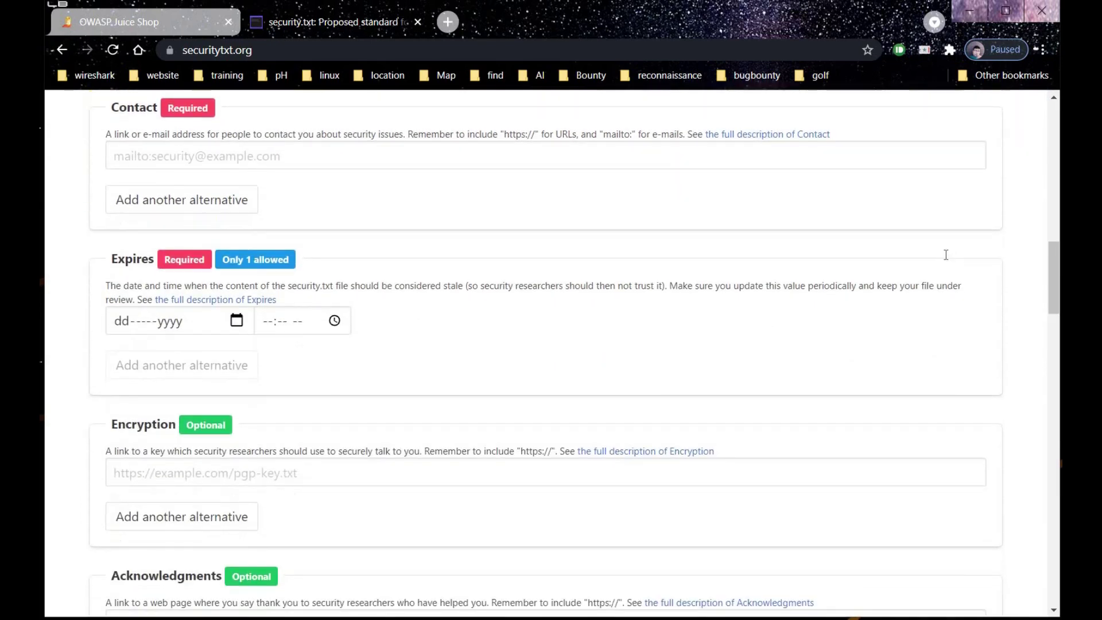
{"action": "scroll", "coordinate": [947, 255], "scroll_direction": "down", "scroll_amount": 6}
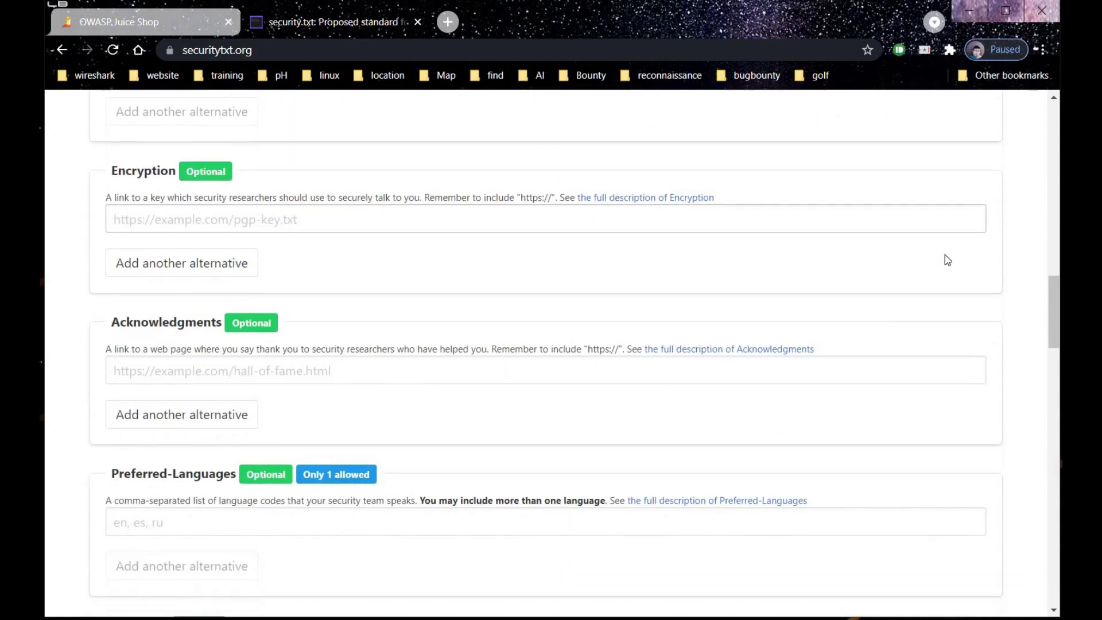
{"action": "scroll", "coordinate": [948, 260], "scroll_direction": "down", "scroll_amount": 6}
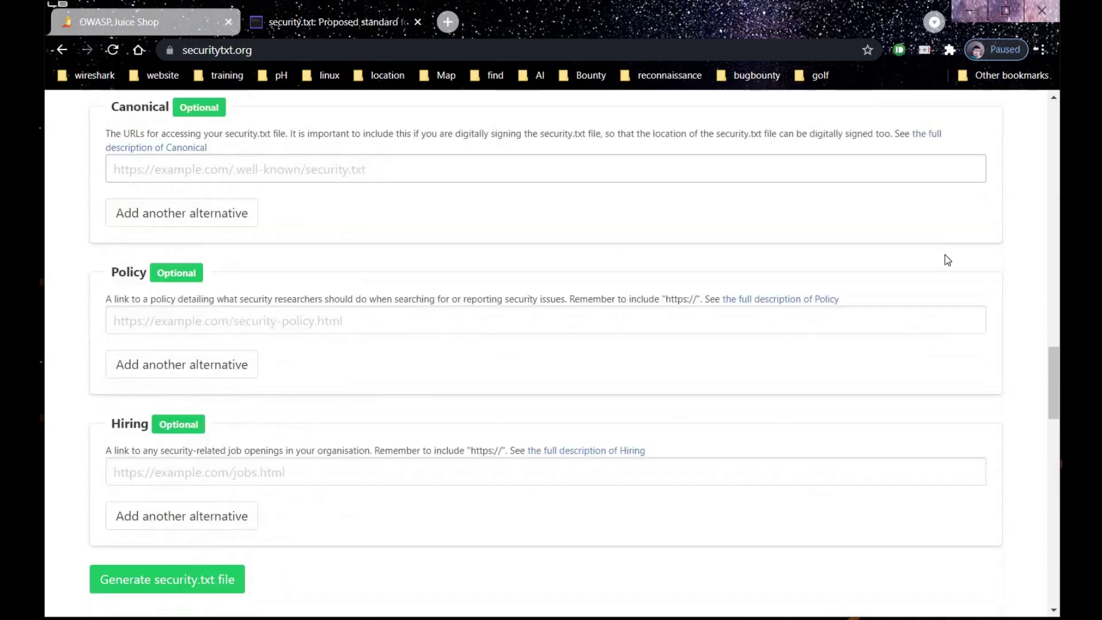
{"action": "scroll", "coordinate": [948, 260], "scroll_direction": "down", "scroll_amount": 4}
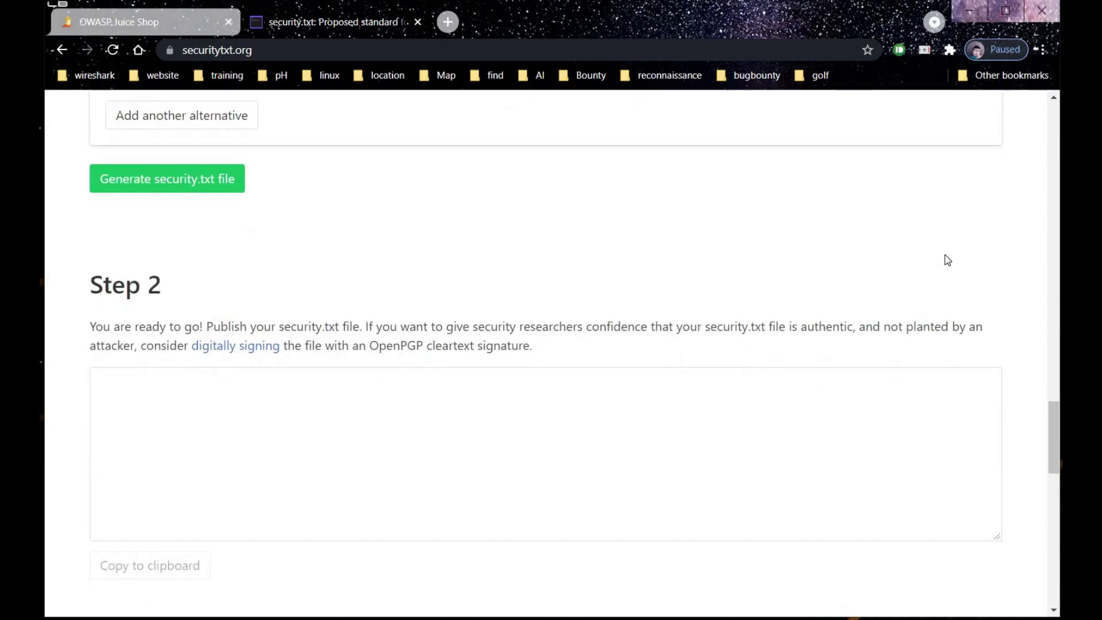
{"action": "scroll", "coordinate": [948, 260], "scroll_direction": "down", "scroll_amount": 2}
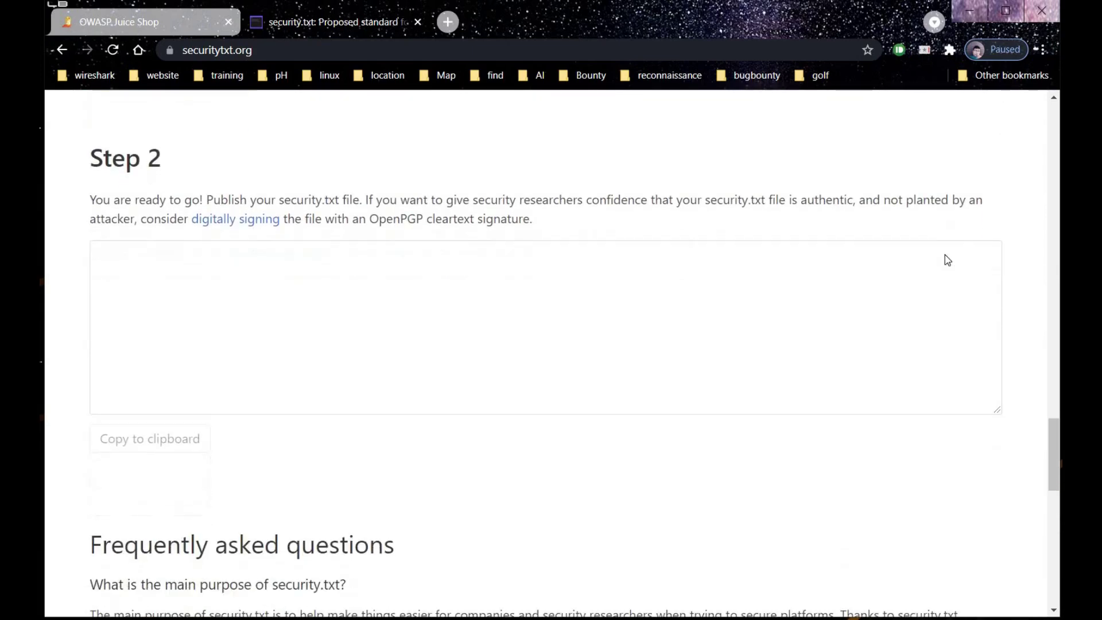
{"action": "scroll", "coordinate": [948, 260], "scroll_direction": "down", "scroll_amount": 6}
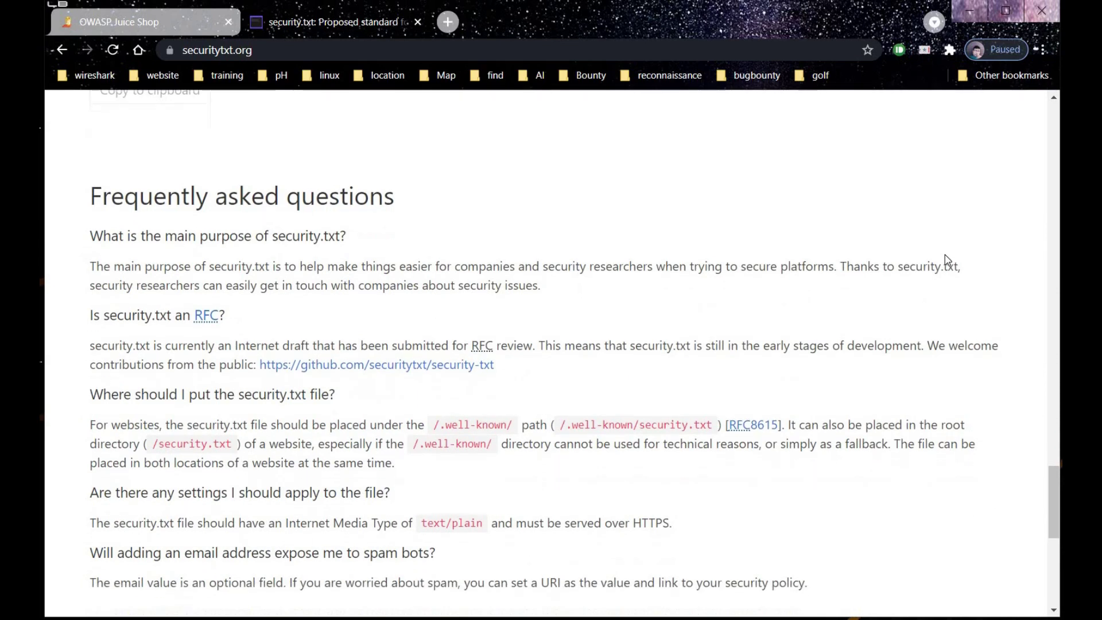
{"action": "scroll", "coordinate": [948, 260], "scroll_direction": "down", "scroll_amount": 1}
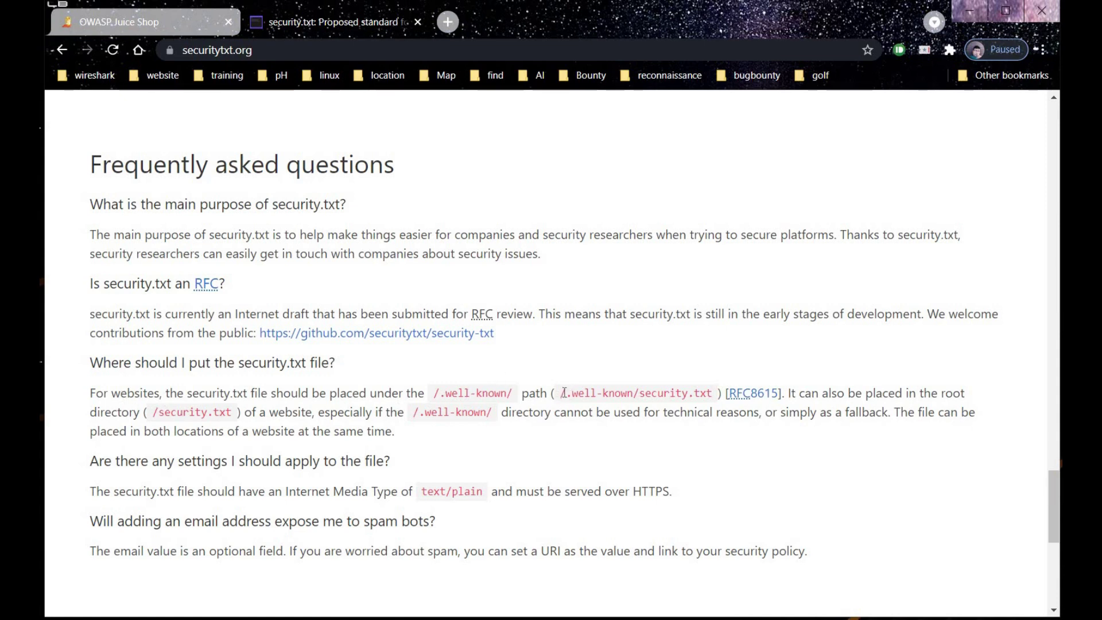
Step: Copy the /.well-known/security.txt path from the FAQ answer
{"action": "left_click_drag", "start_coordinate": [561, 394], "coordinate": [713, 397]}
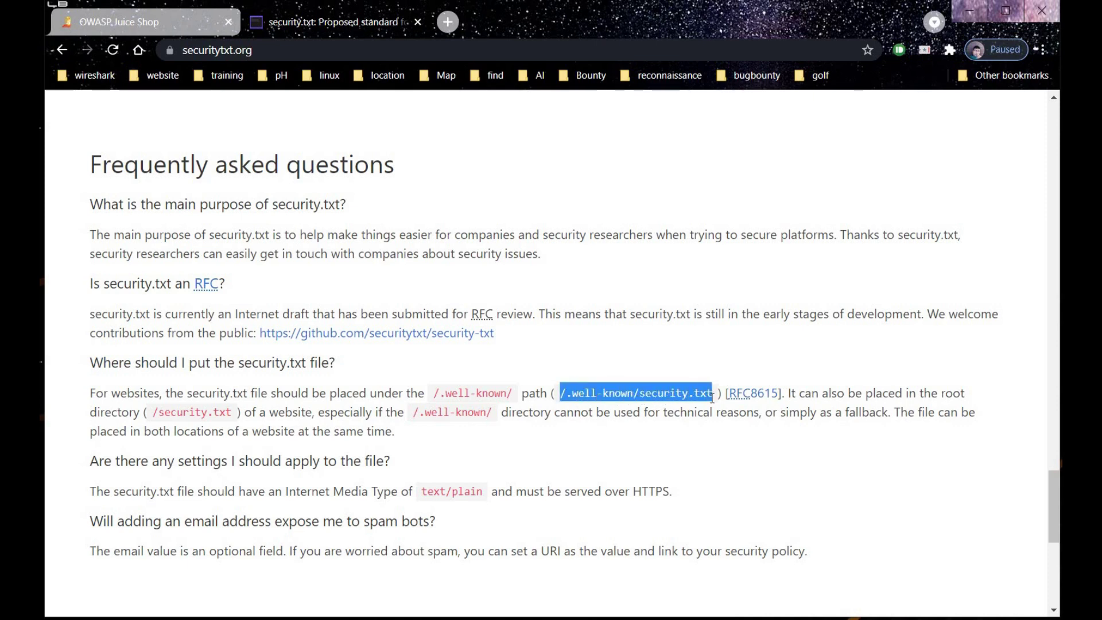
{"action": "right_click", "coordinate": [708, 394]}
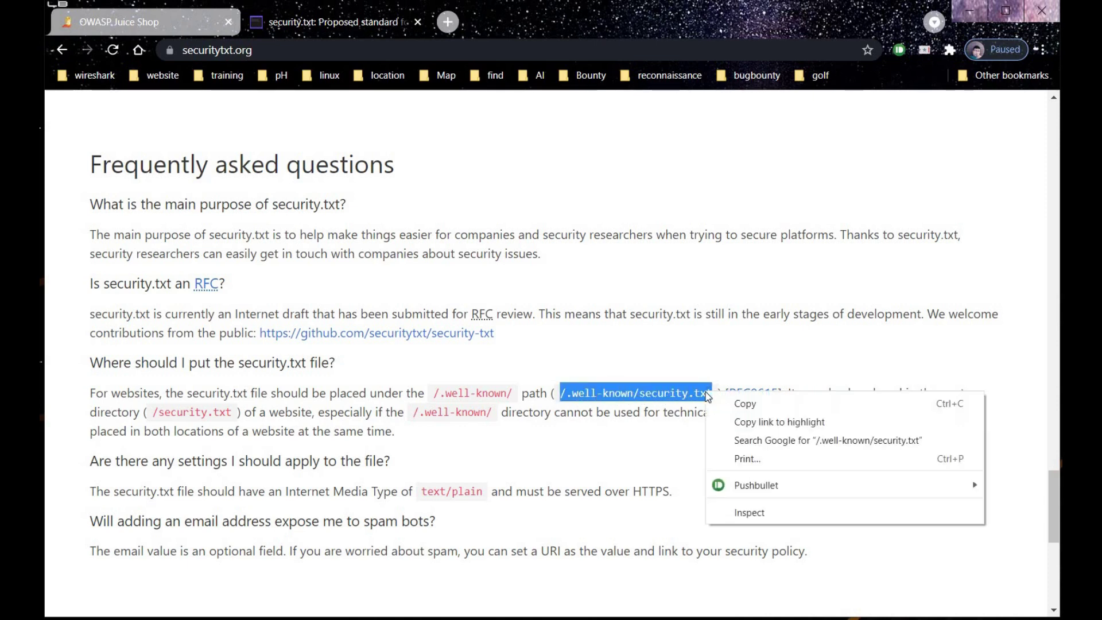
{"action": "left_click", "coordinate": [721, 402]}
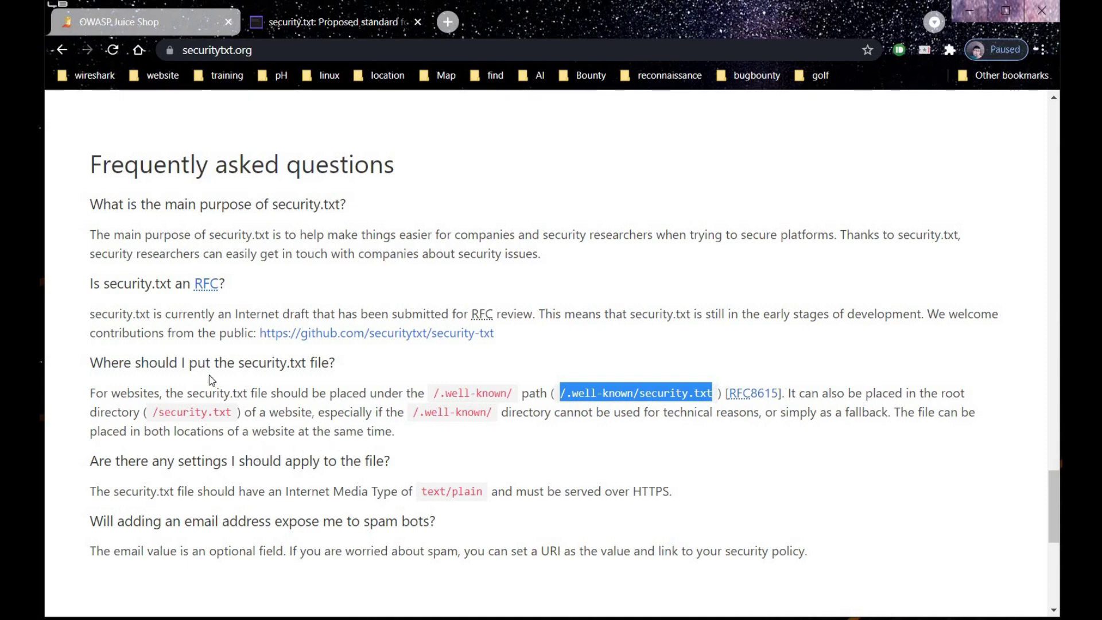
Step: In the Juice Shop tab, replace the score-board address with the pasted security.txt path
{"action": "left_click", "coordinate": [156, 23]}
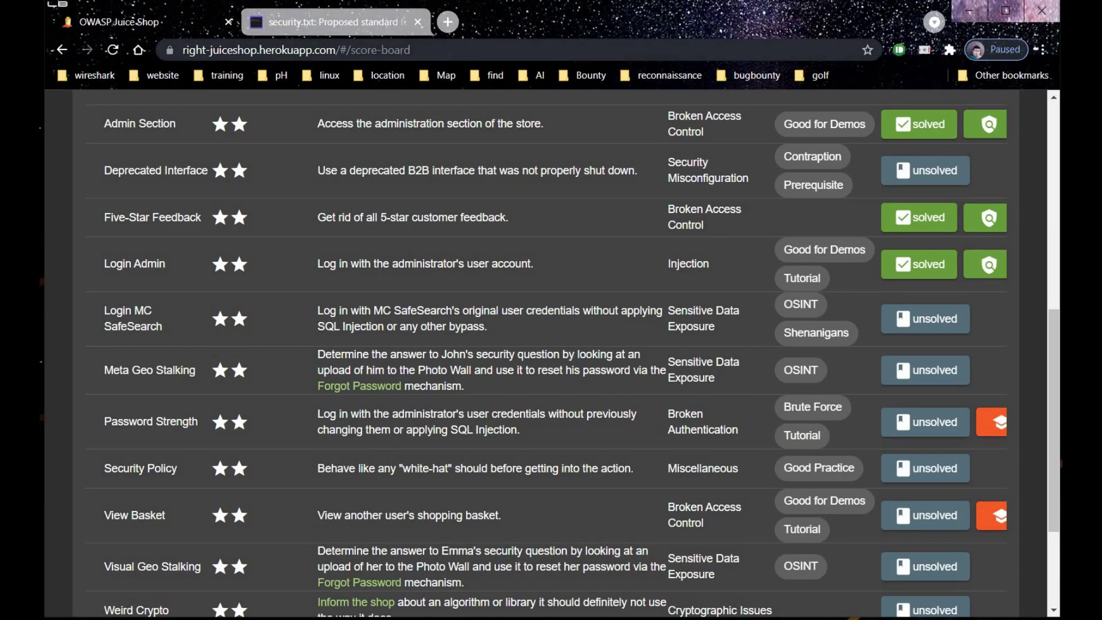
{"action": "left_click", "coordinate": [449, 50]}
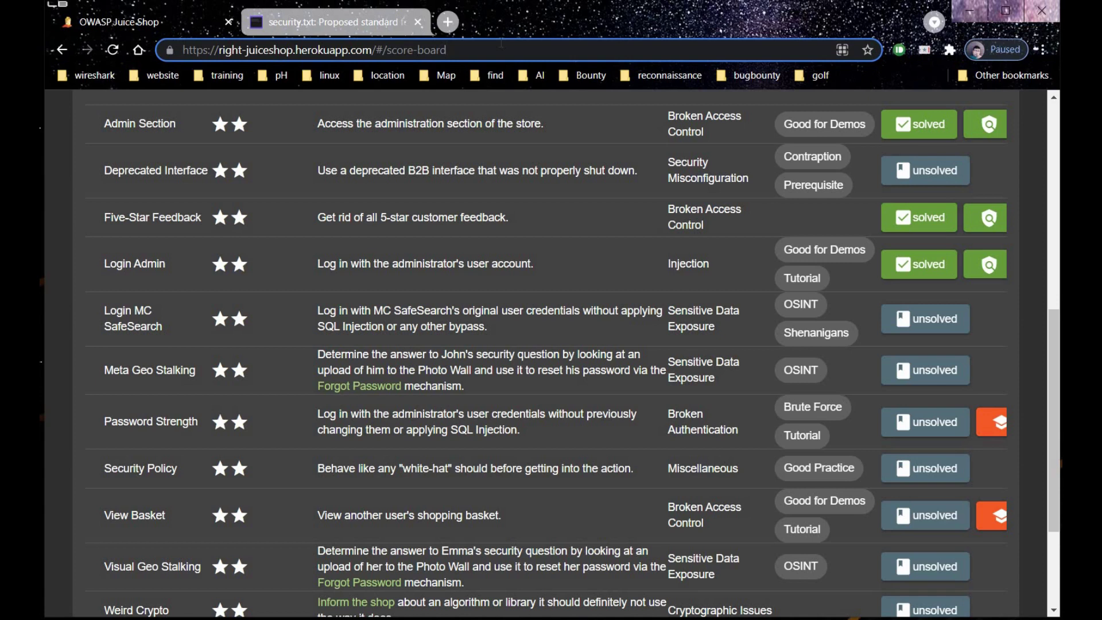
{"action": "key", "text": "BackSpace"}
{"action": "key", "text": "BackSpace"}
{"action": "key", "text": "BackSpace"}
{"action": "key", "text": "BackSpace"}
{"action": "key", "text": "BackSpace"}
{"action": "key", "text": "BackSpace"}
{"action": "key", "text": "BackSpace"}
{"action": "key", "text": "BackSpace"}
{"action": "key", "text": "BackSpace"}
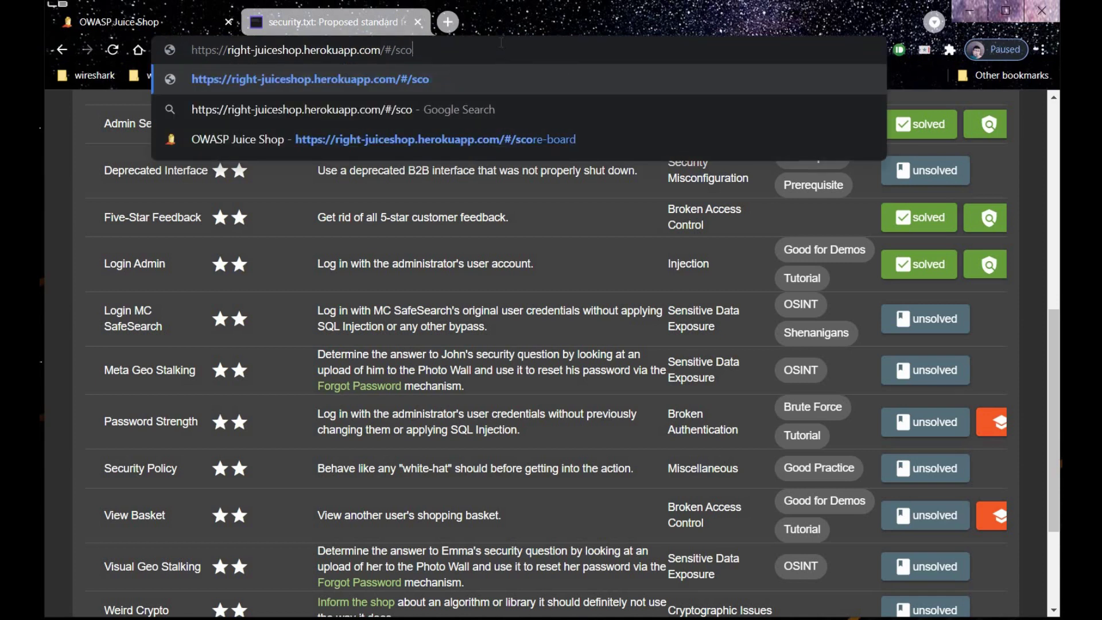
{"action": "key", "text": "BackSpace"}
{"action": "key", "text": "BackSpace"}
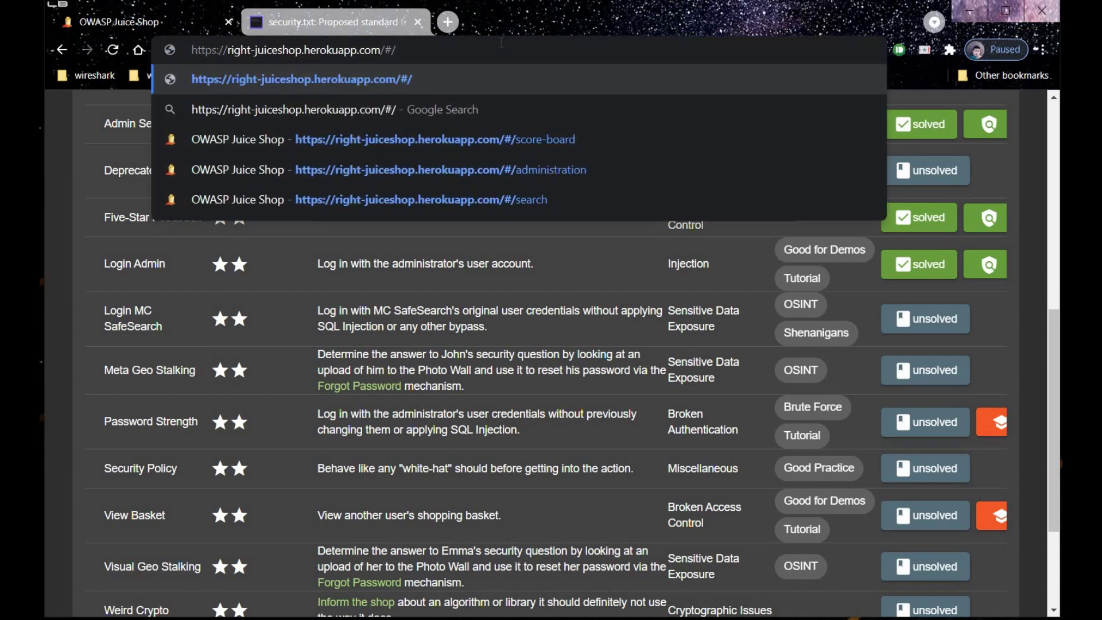
{"action": "key", "text": "ctrl+v"}
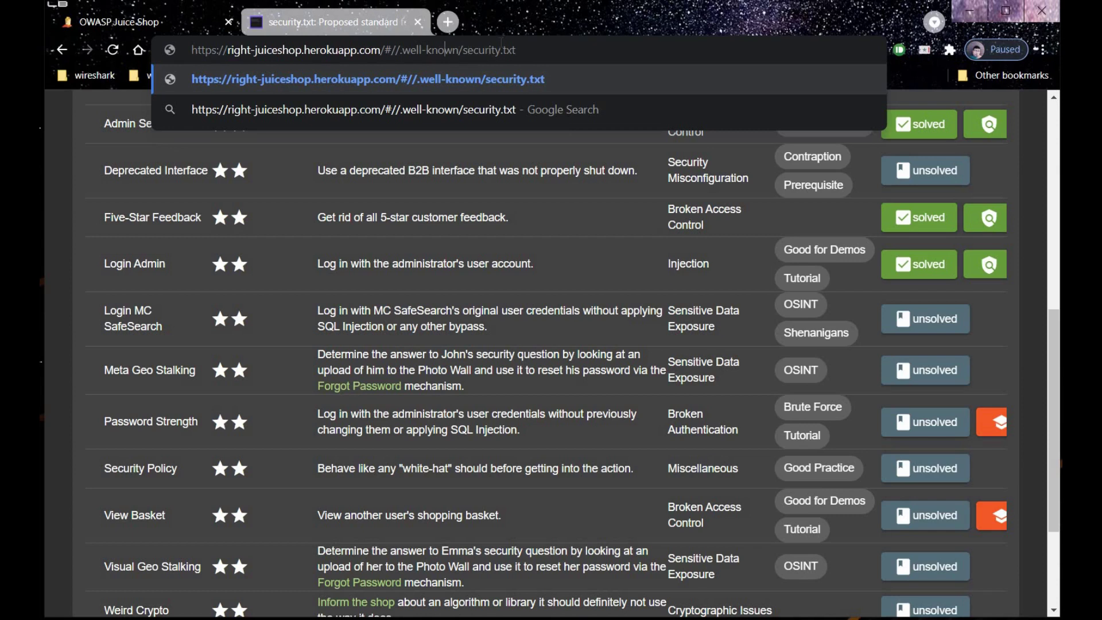
{"action": "key", "text": "Left"}
{"action": "key", "text": "Left"}
{"action": "key", "text": "Left"}
{"action": "key", "text": "BackSpace"}
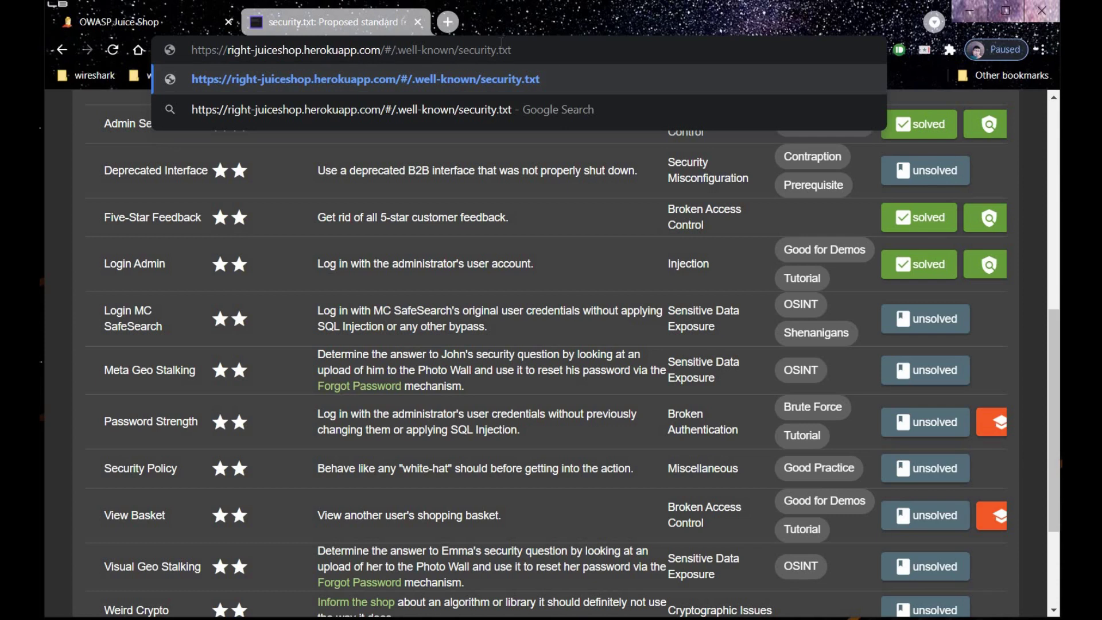
{"action": "left_click", "coordinate": [545, 80]}
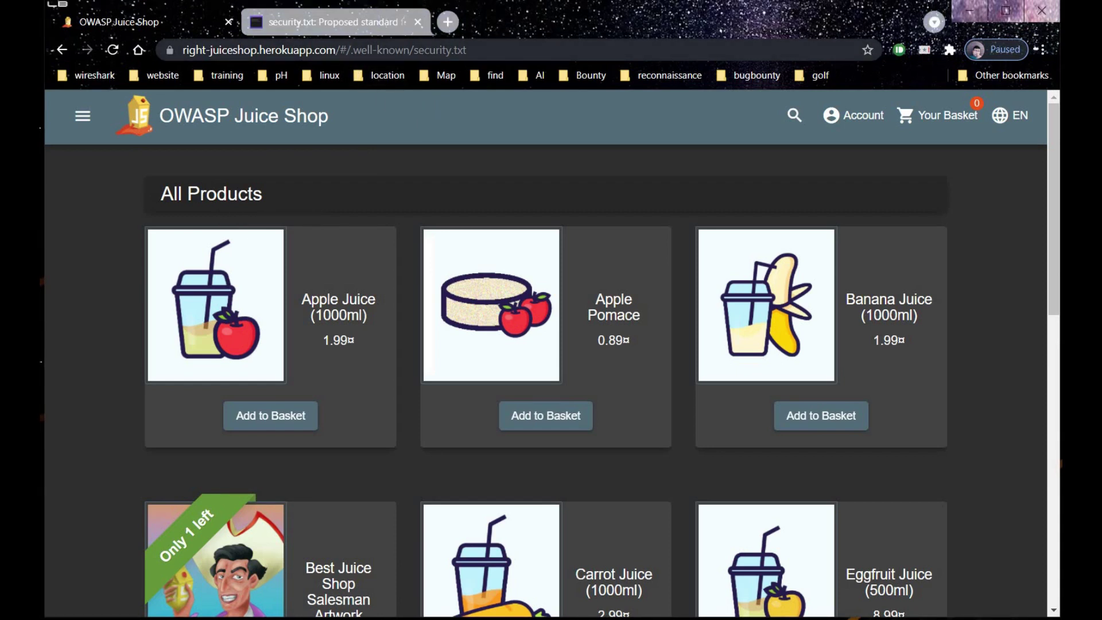
Step: Remove the hash and extra slash so /.well-known/security.txt loads from the site root
{"action": "left_click", "coordinate": [345, 48]}
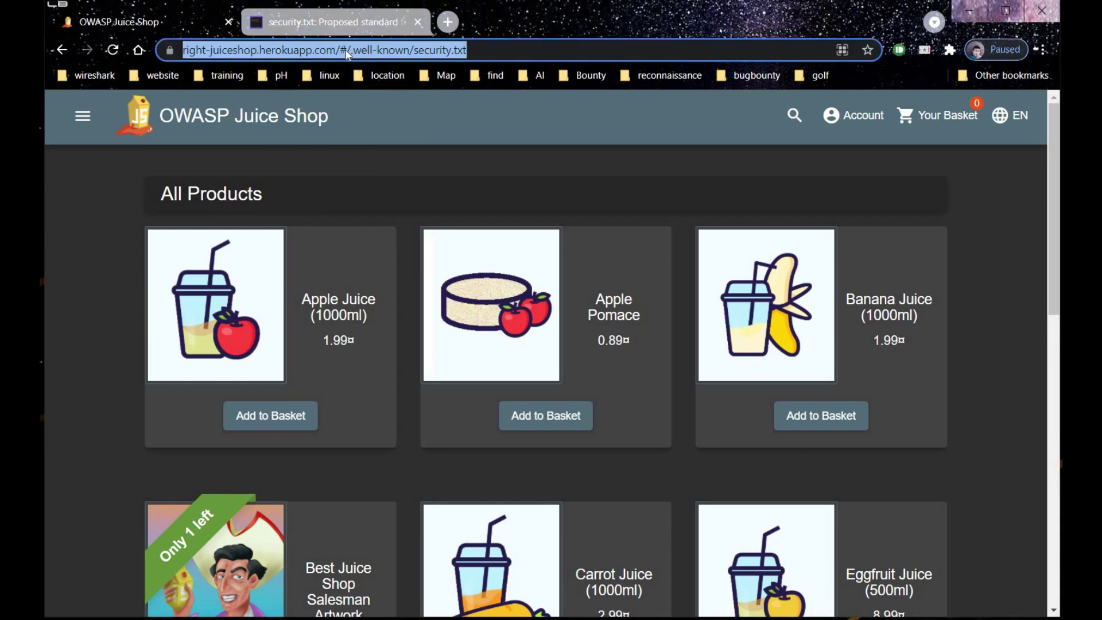
{"action": "left_click", "coordinate": [382, 50]}
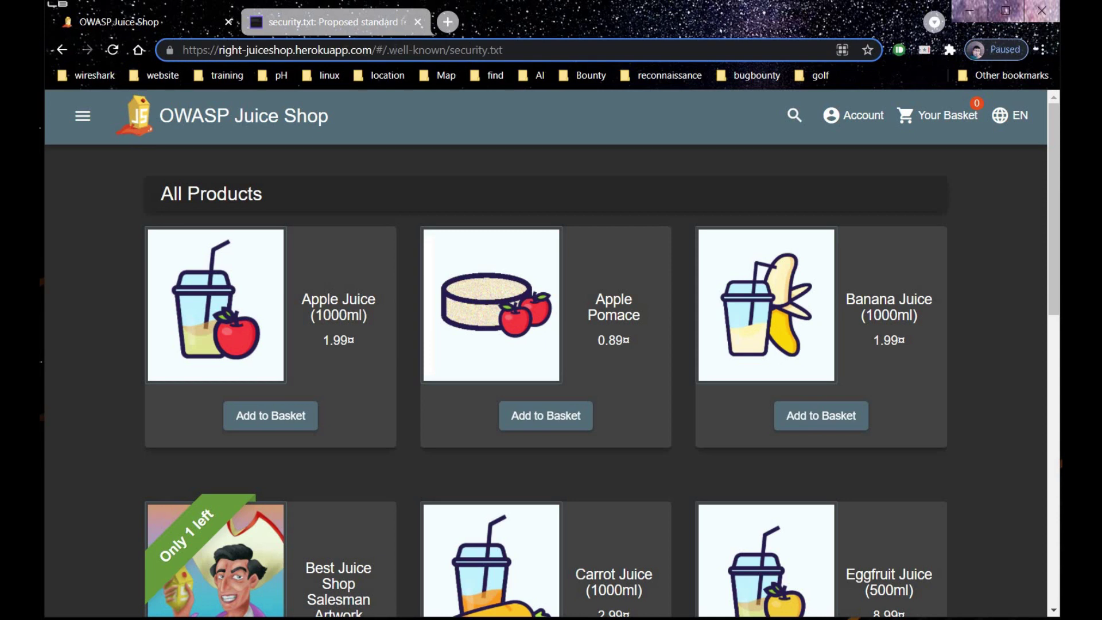
{"action": "key", "text": "BackSpace"}
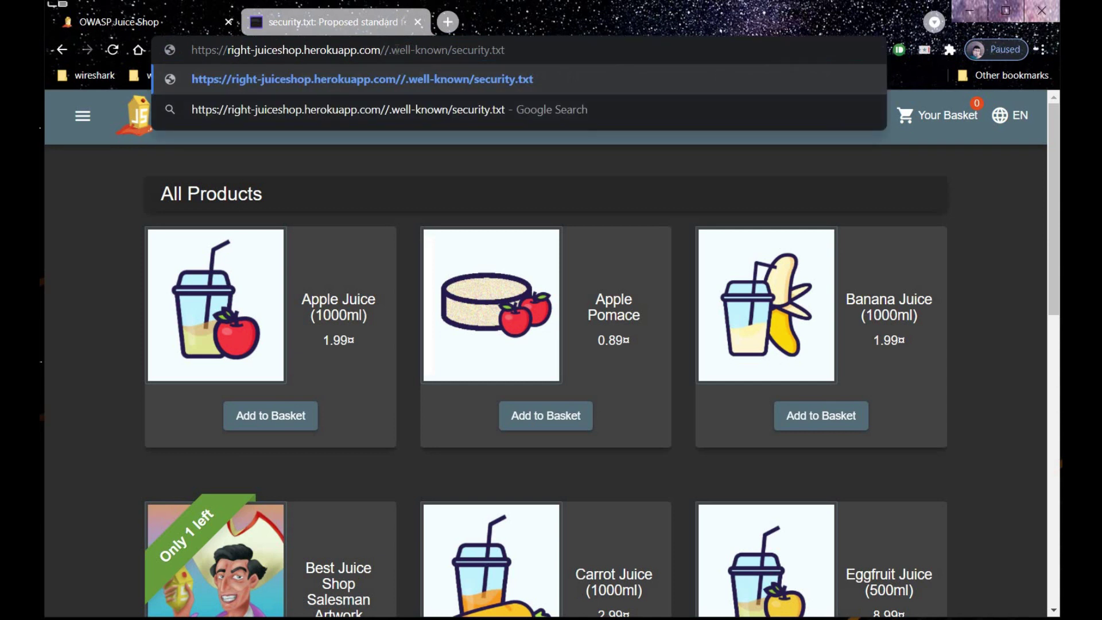
{"action": "key", "text": "BackSpace"}
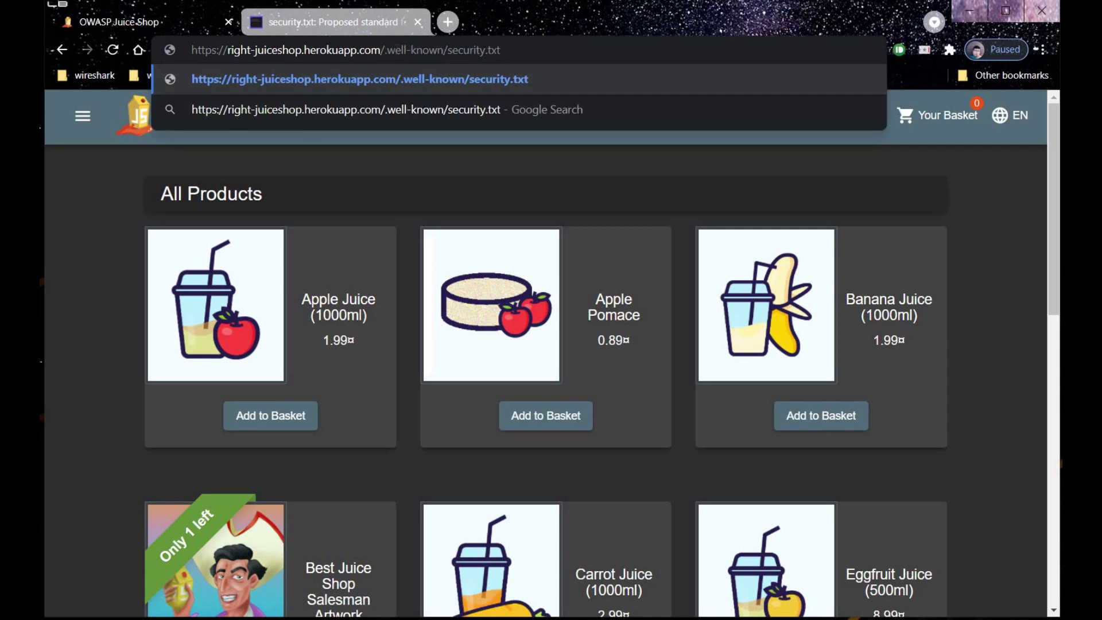
{"action": "left_click", "coordinate": [470, 79]}
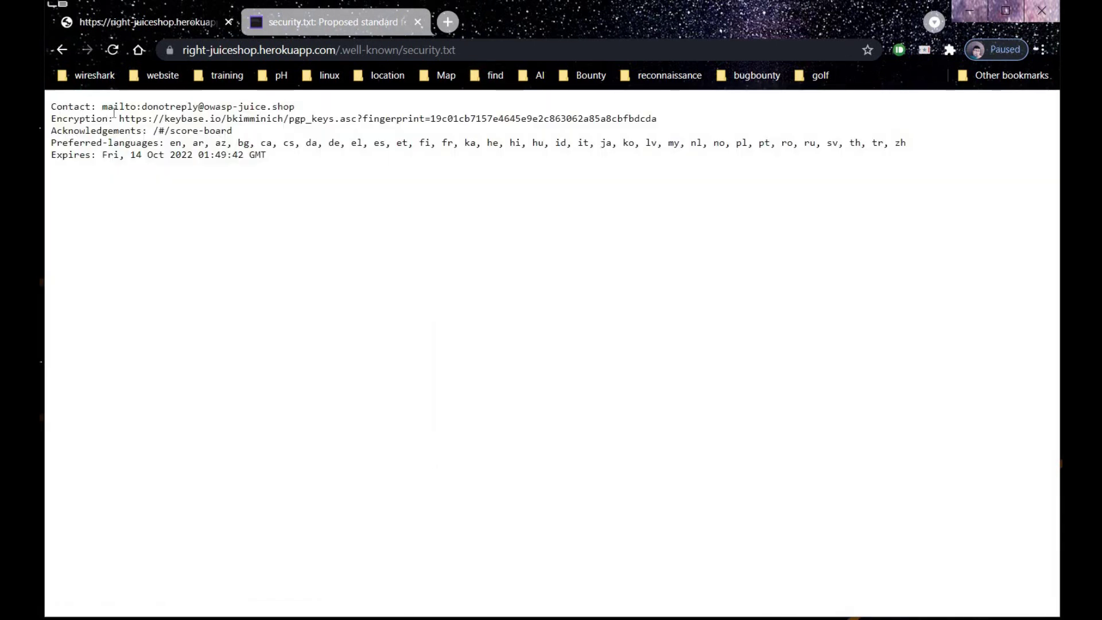
Step: Highlight the Contact address, Encryption key URL and Acknowledgements /#/score-board link in security.txt
{"action": "left_click_drag", "start_coordinate": [141, 107], "coordinate": [204, 107]}
{"action": "left_click_drag", "start_coordinate": [287, 110], "coordinate": [303, 112]}
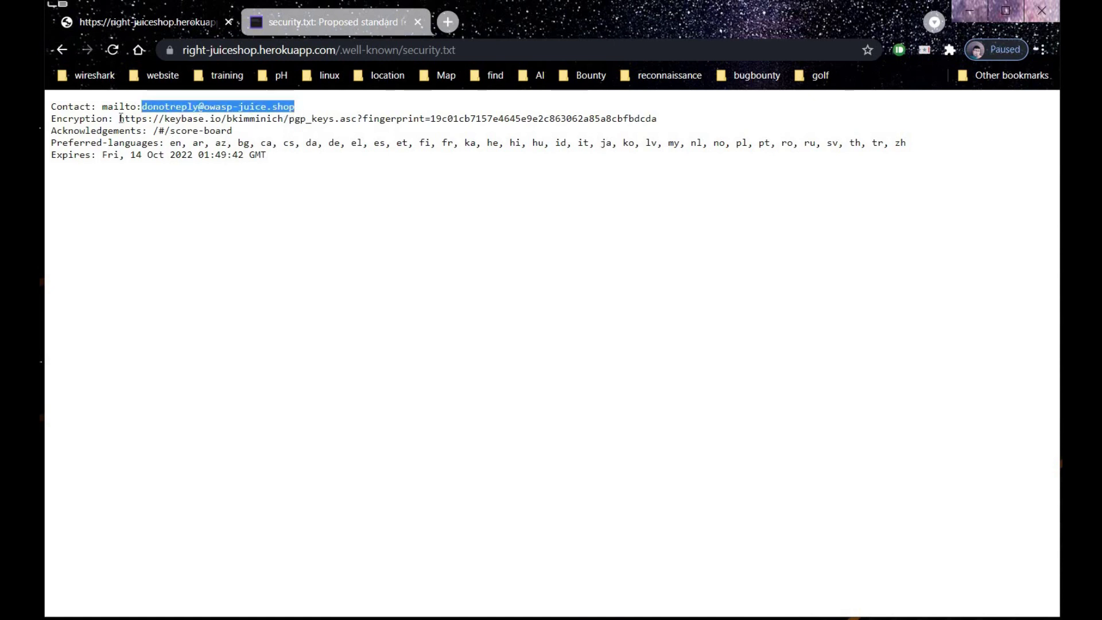
{"action": "left_click_drag", "start_coordinate": [118, 119], "coordinate": [649, 120]}
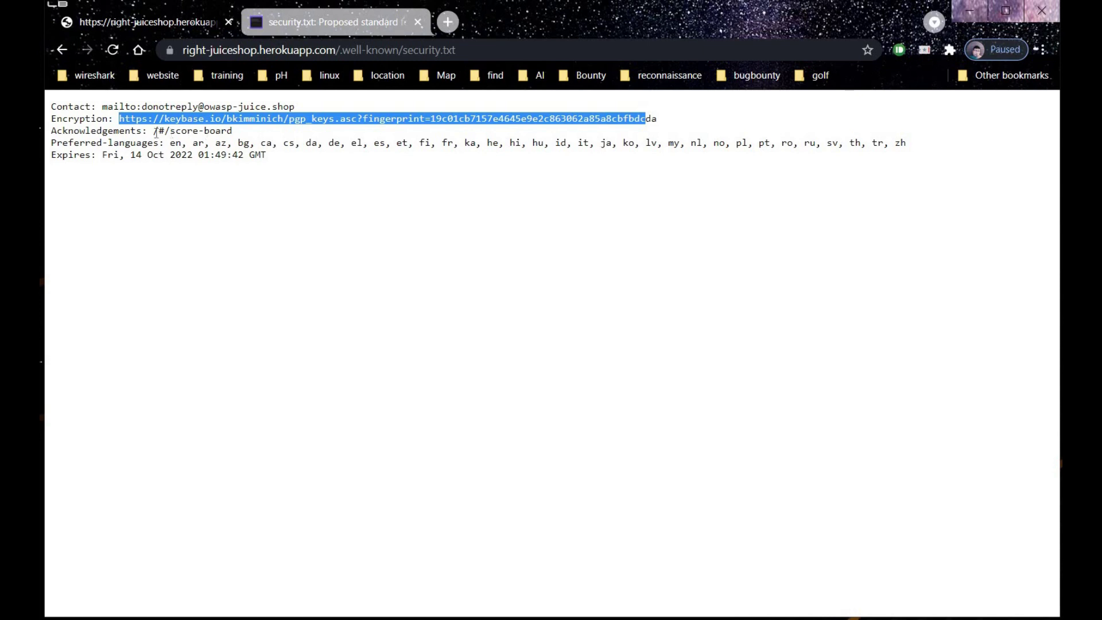
{"action": "left_click_drag", "start_coordinate": [153, 131], "coordinate": [233, 132]}
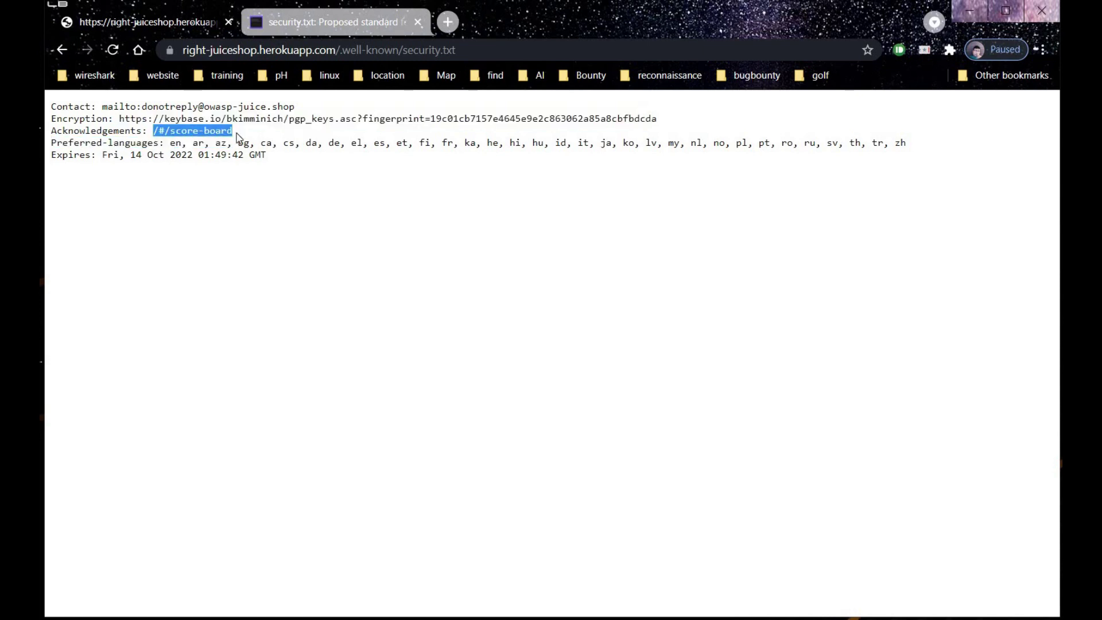
{"action": "left_click", "coordinate": [240, 188]}
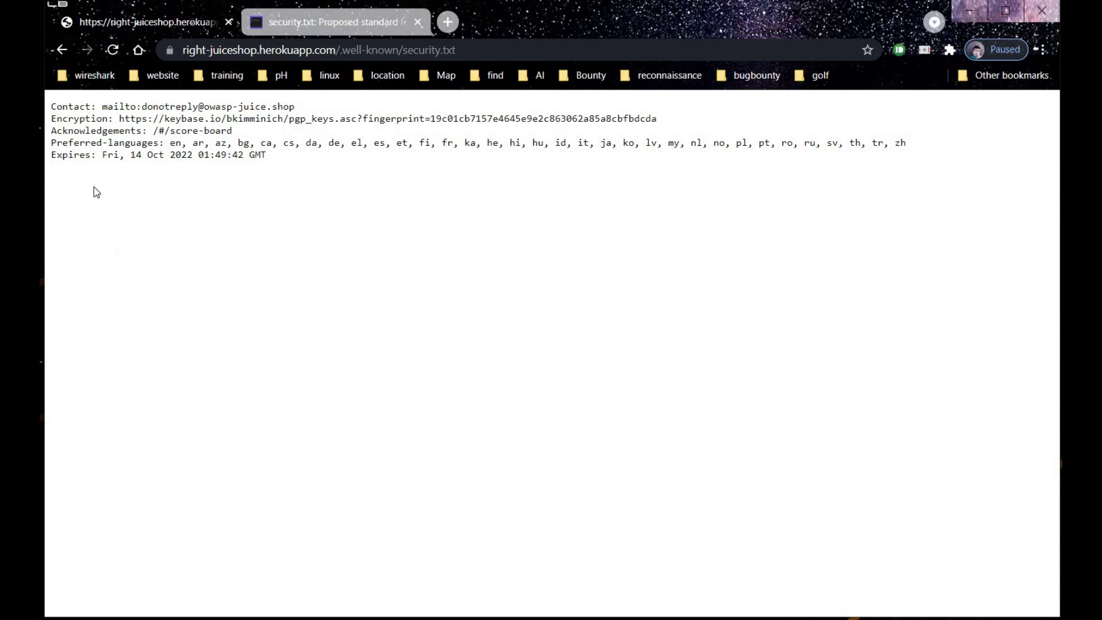
Step: Go back, then change the address path to #/score-board to reopen the Score Board
{"action": "left_click", "coordinate": [60, 53]}
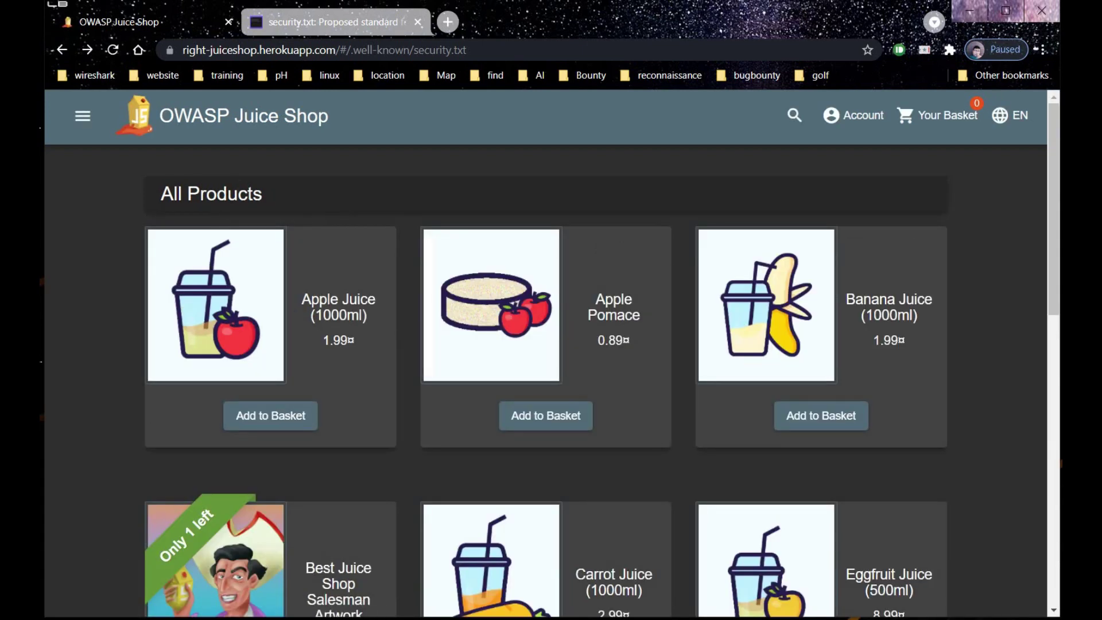
{"action": "left_click", "coordinate": [524, 50]}
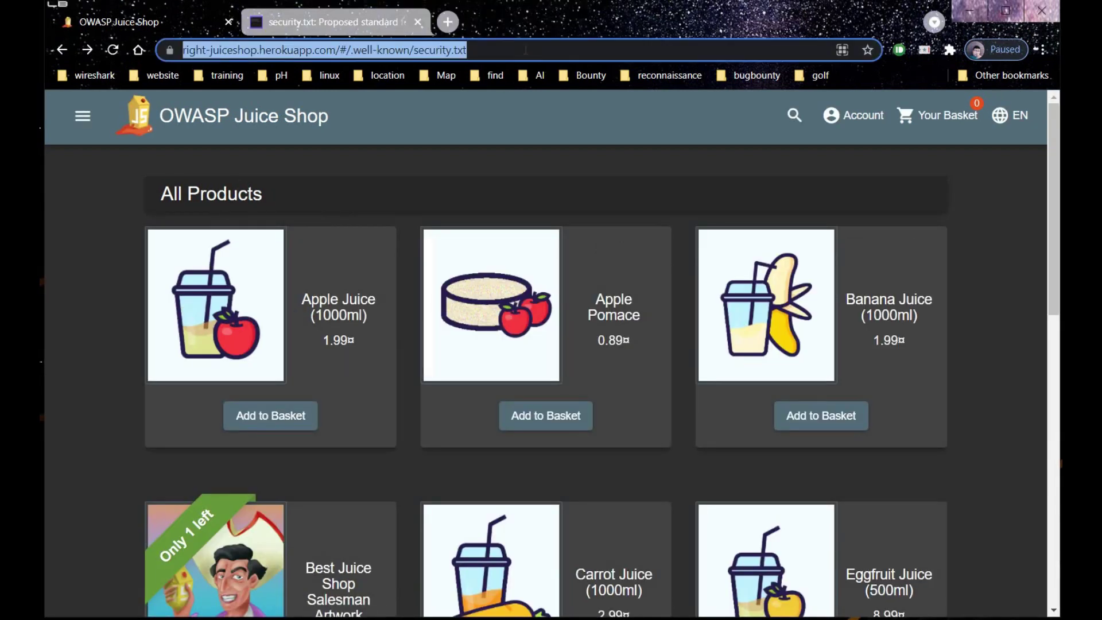
{"action": "left_click", "coordinate": [526, 51]}
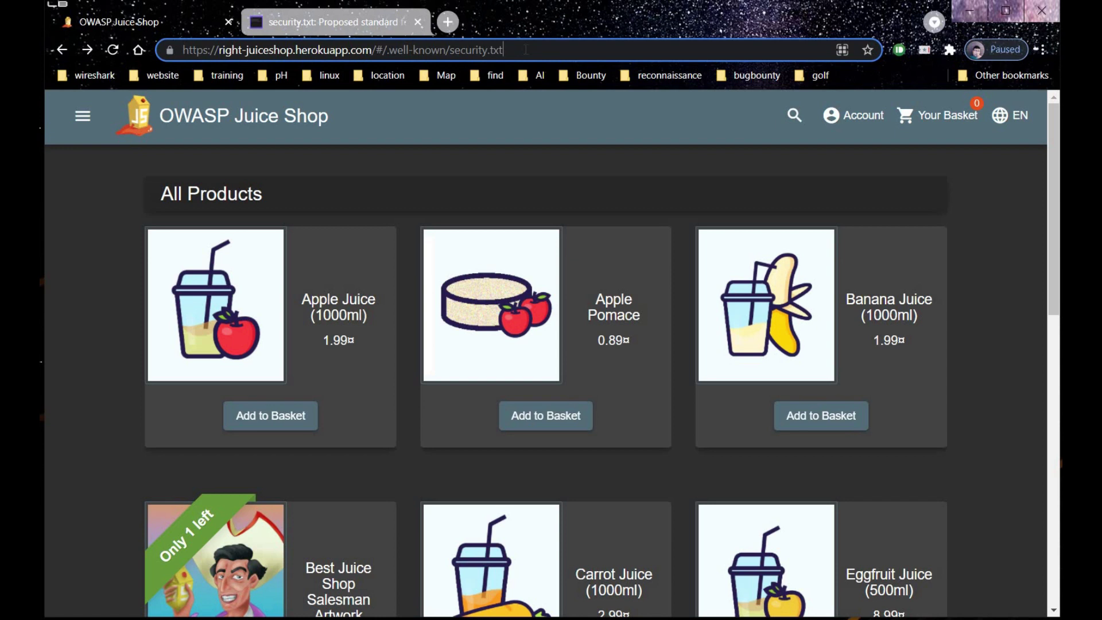
{"action": "key", "text": "BackSpace"}
{"action": "key", "text": "BackSpace"}
{"action": "key", "text": "BackSpace"}
{"action": "key", "text": "BackSpace"}
{"action": "key", "text": "BackSpace"}
{"action": "key", "text": "BackSpace"}
{"action": "key", "text": "BackSpace"}
{"action": "key", "text": "BackSpace"}
{"action": "key", "text": "BackSpace"}
{"action": "key", "text": "BackSpace"}
{"action": "key", "text": "BackSpace"}
{"action": "key", "text": "BackSpace"}
{"action": "key", "text": "BackSpace"}
{"action": "key", "text": "BackSpace"}
{"action": "key", "text": "BackSpace"}
{"action": "key", "text": "BackSpace"}
{"action": "key", "text": "BackSpace"}
{"action": "key", "text": "BackSpace"}
{"action": "key", "text": "BackSpace"}
{"action": "key", "text": "BackSpace"}
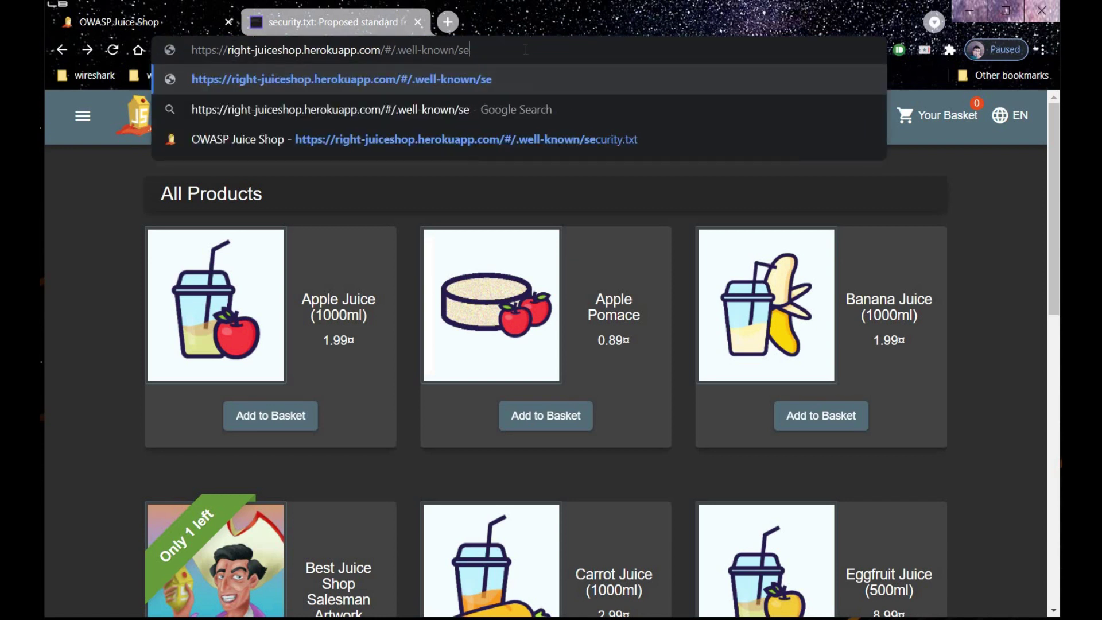
{"action": "key", "text": "BackSpace"}
{"action": "key", "text": "BackSpace"}
{"action": "key", "text": "BackSpace"}
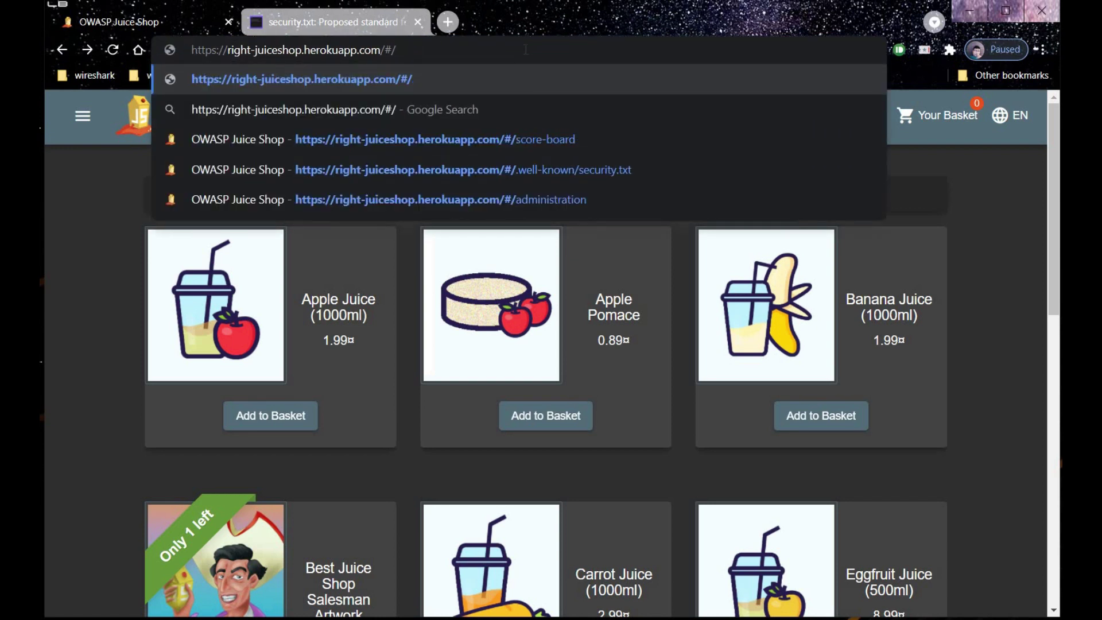
{"action": "type", "text": "sc"}
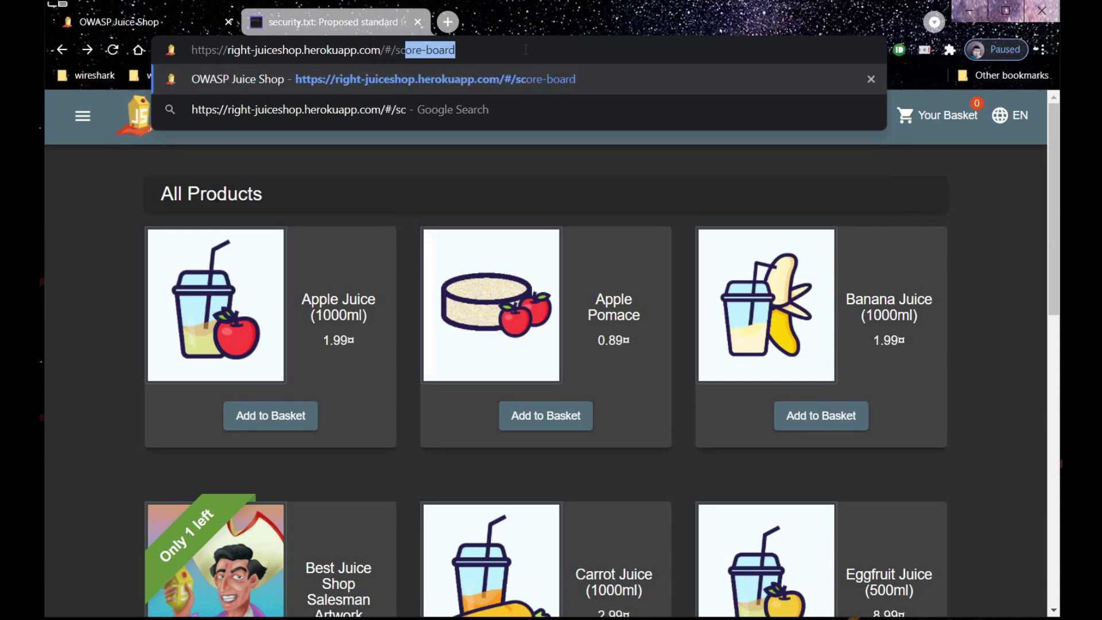
{"action": "type", "text": "ore-board"}
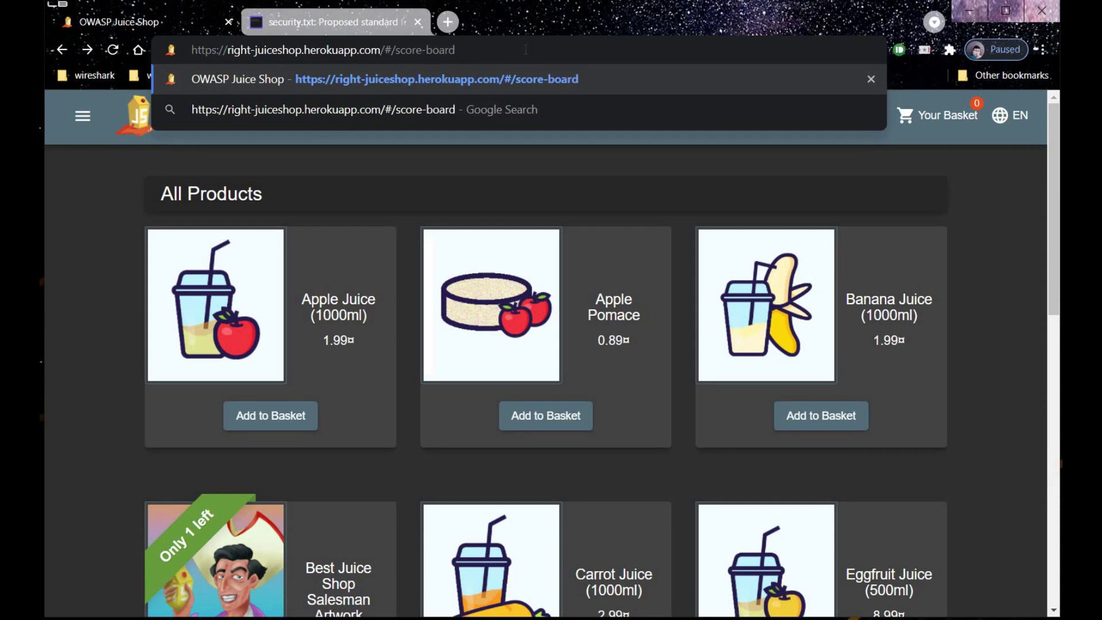
{"action": "key", "text": "Return"}
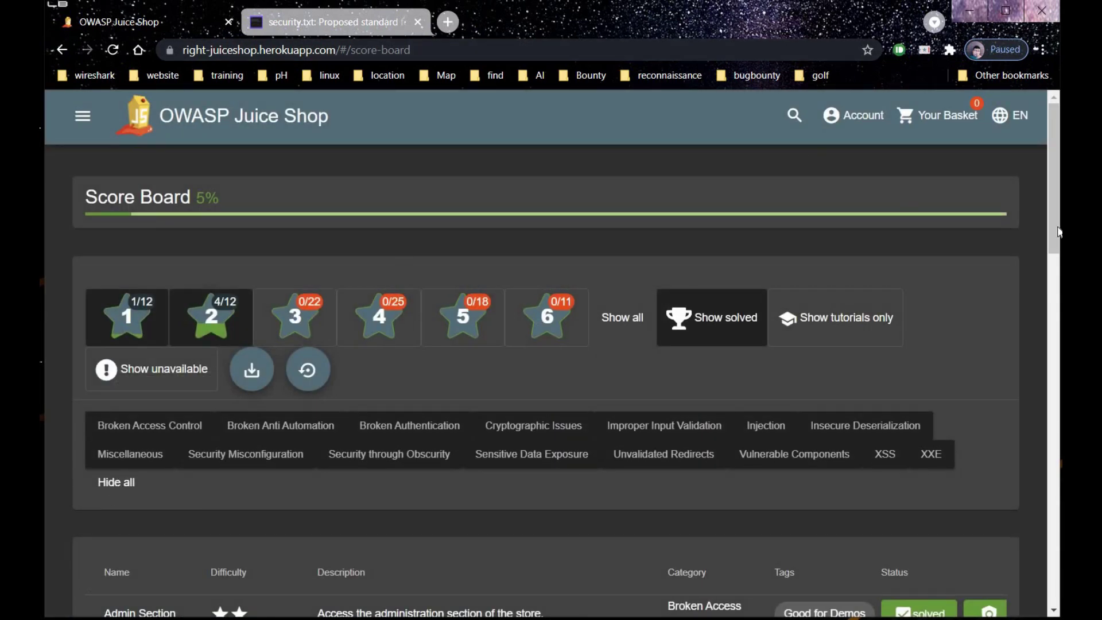
Step: Hide the one-star challenges on the Score Board using the 1-star filter
{"action": "left_click_drag", "start_coordinate": [1059, 230], "coordinate": [1060, 376]}
{"action": "scroll", "coordinate": [574, 354], "scroll_direction": "down", "scroll_amount": 3}
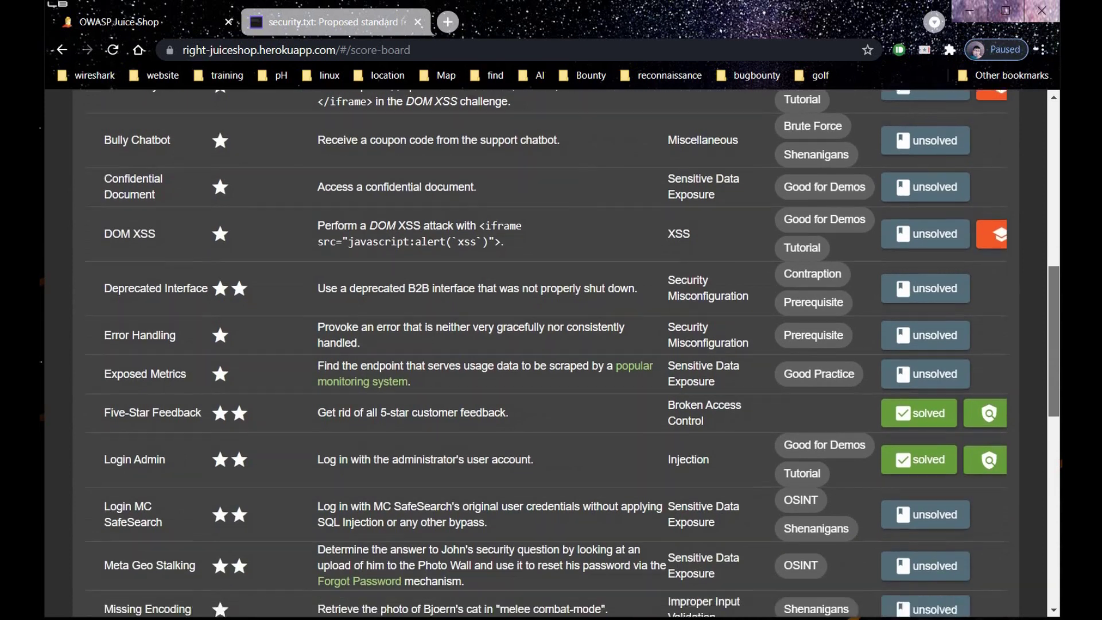
{"action": "scroll", "coordinate": [736, 248], "scroll_direction": "down", "scroll_amount": 2}
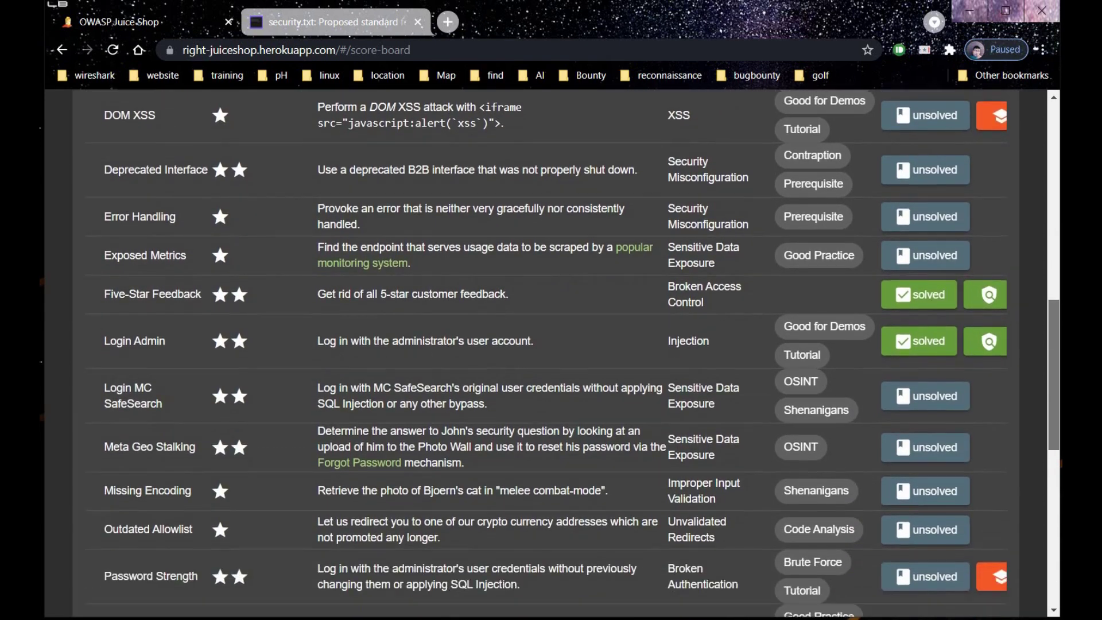
{"action": "scroll", "coordinate": [737, 248], "scroll_direction": "up", "scroll_amount": 15}
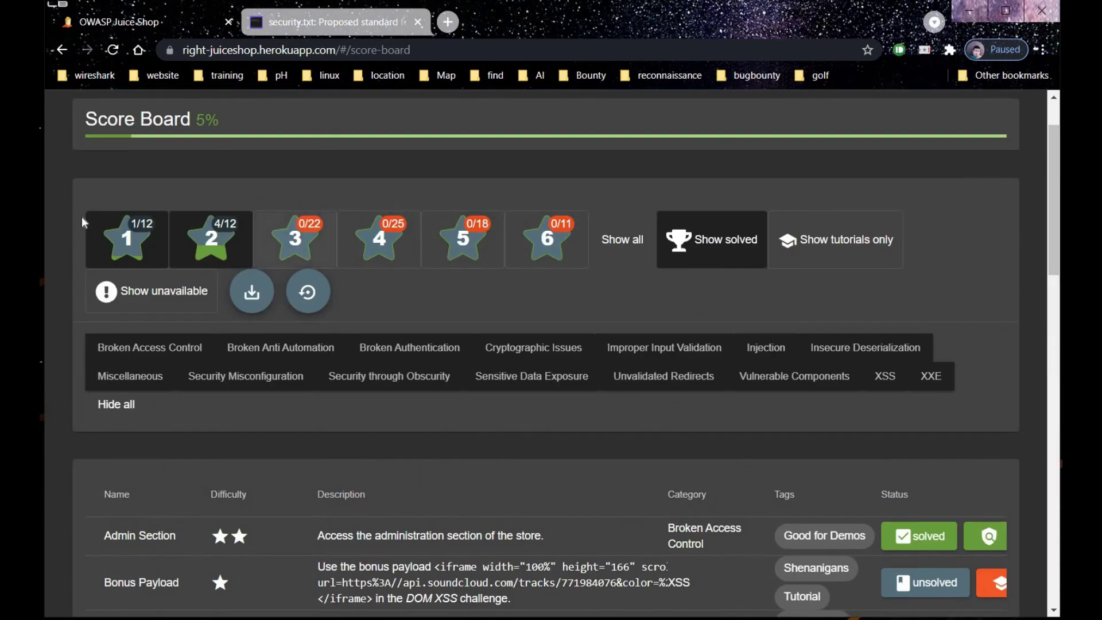
{"action": "left_click", "coordinate": [146, 250]}
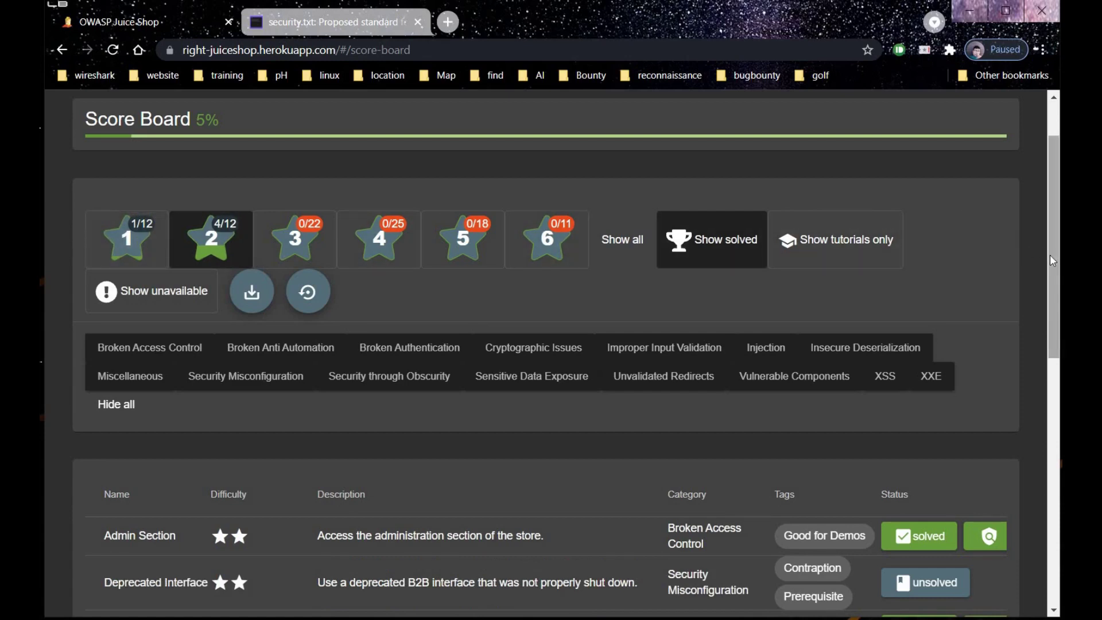
Step: Scroll down the two-star list to the unsolved Weird Crypto row and highlight its name
{"action": "left_click_drag", "start_coordinate": [1055, 262], "coordinate": [1054, 436]}
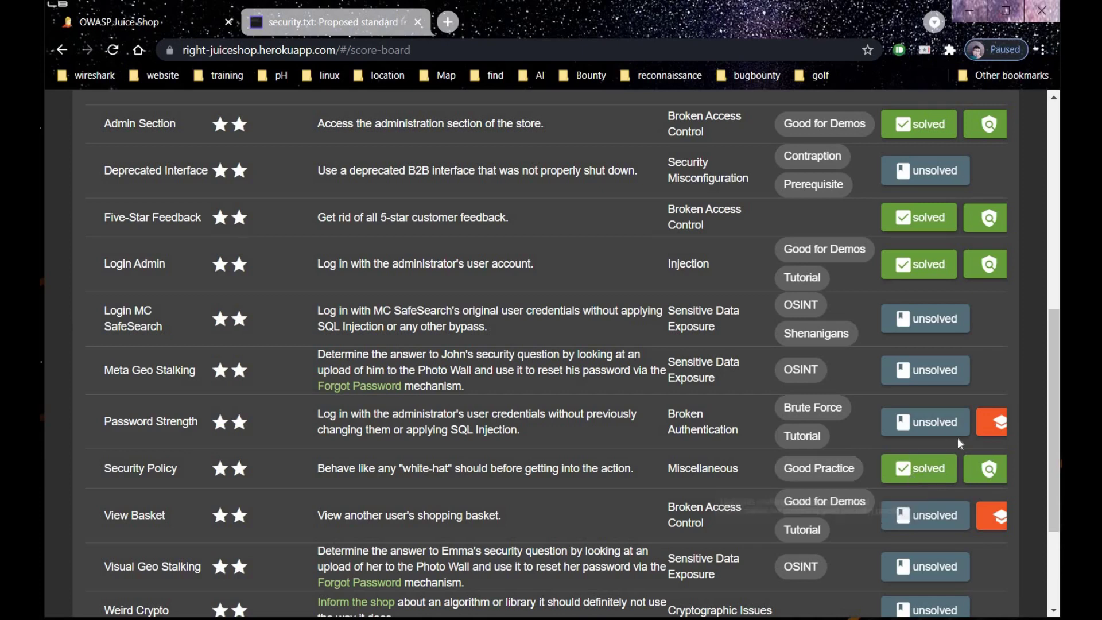
{"action": "left_click_drag", "start_coordinate": [1052, 439], "coordinate": [1012, 204]}
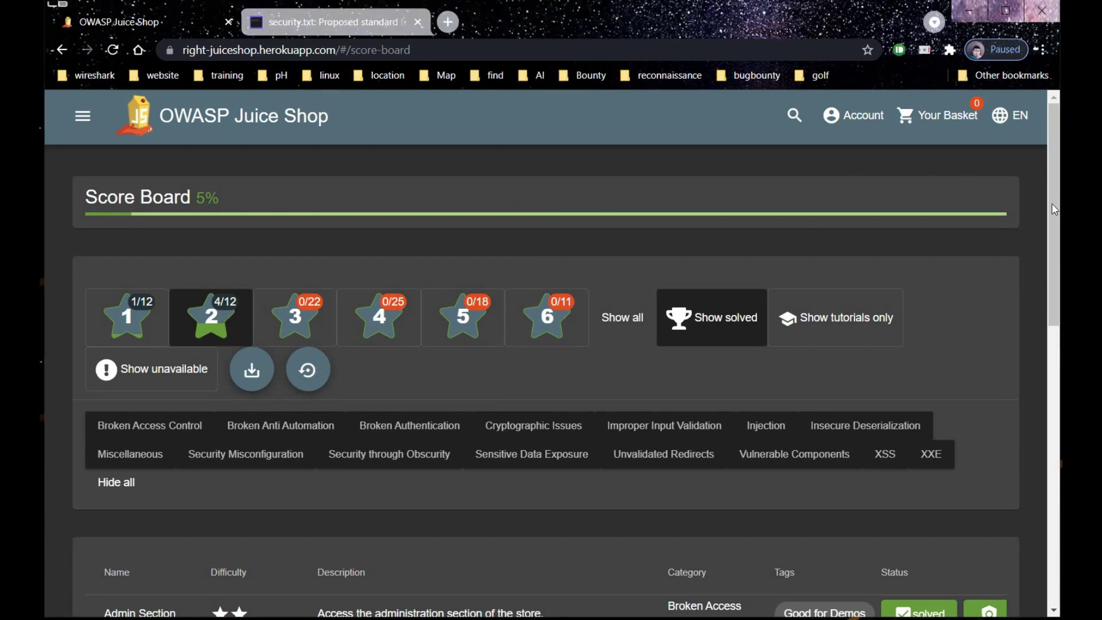
{"action": "left_click_drag", "start_coordinate": [1052, 204], "coordinate": [1056, 400]}
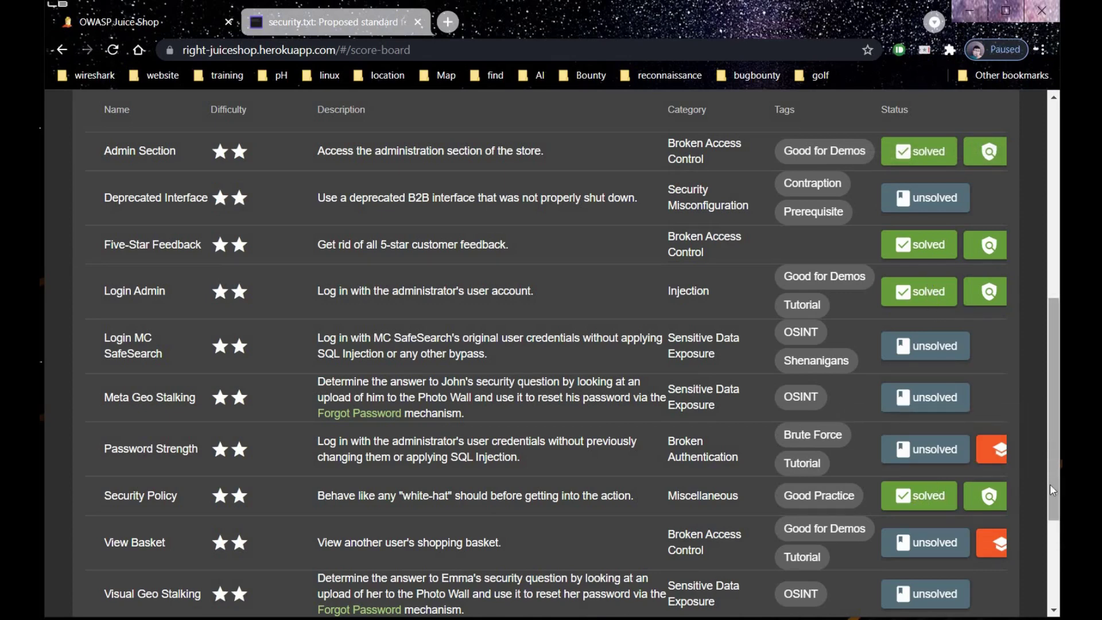
{"action": "scroll", "coordinate": [1049, 484], "scroll_direction": "down", "scroll_amount": 2}
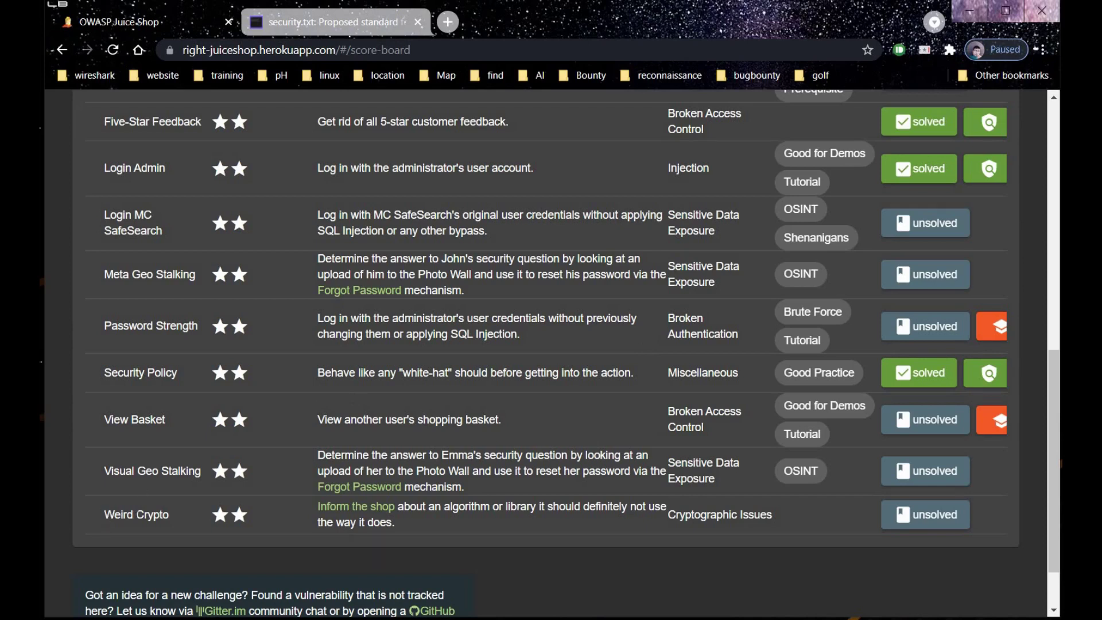
{"action": "left_click_drag", "start_coordinate": [105, 515], "coordinate": [191, 531]}
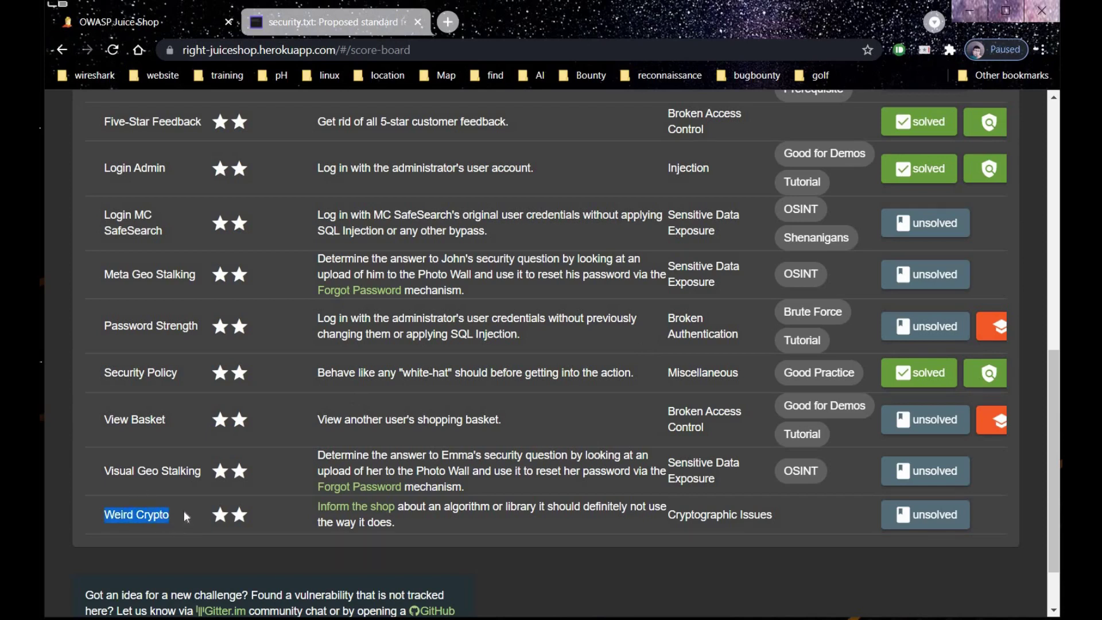
{"action": "left_click", "coordinate": [159, 532]}
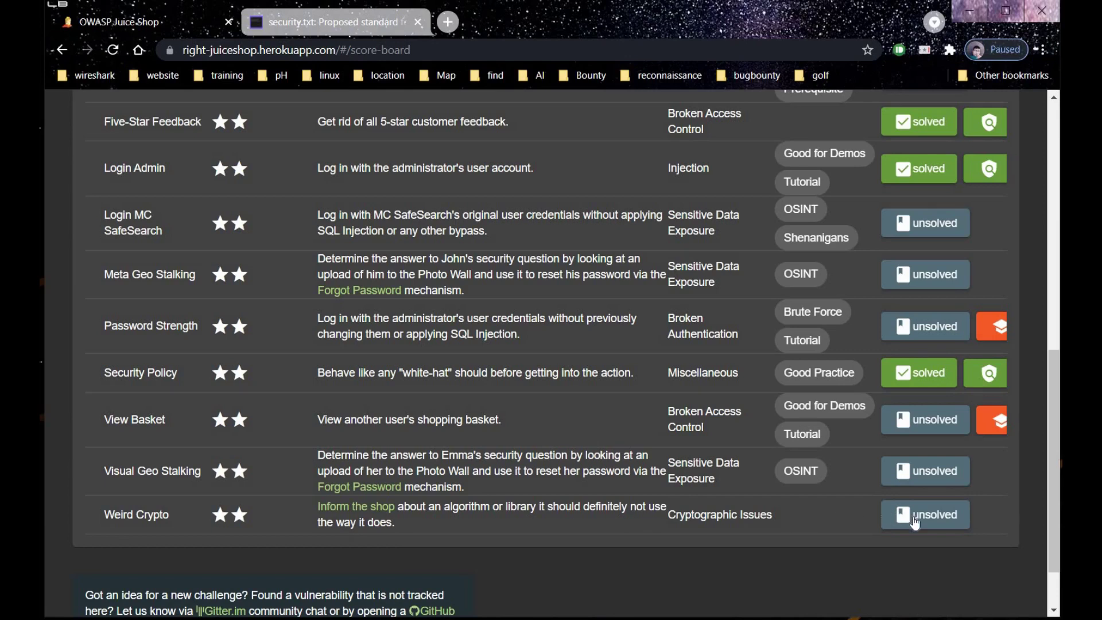
{"action": "mouse_move", "coordinate": [924, 524]}
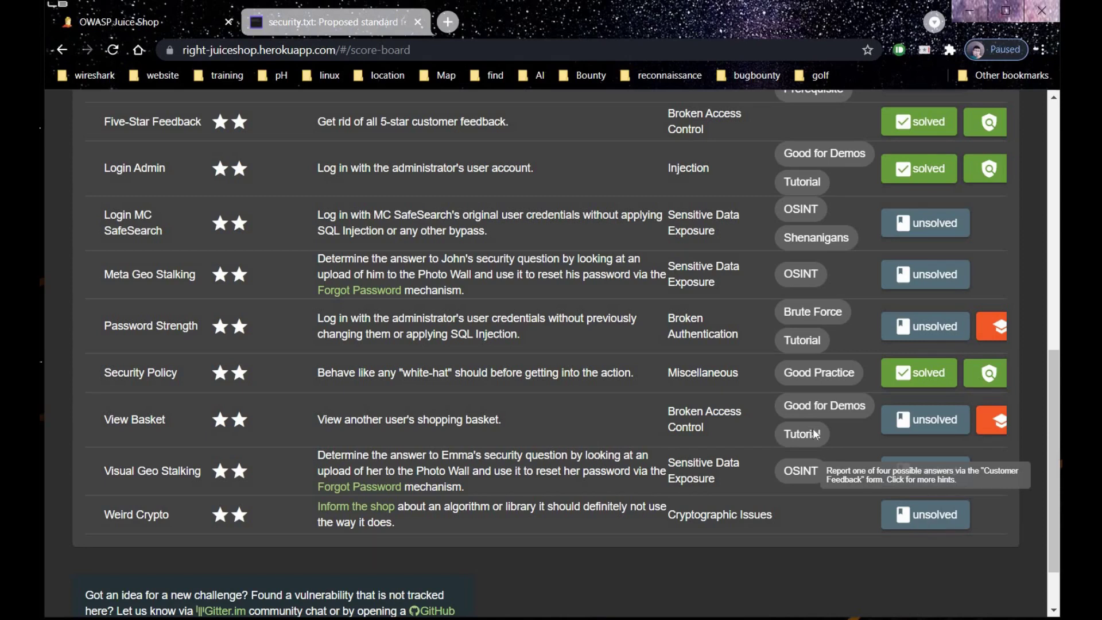
Step: Open Weird Crypto's 'Inform the shop' feedback page, then go back to the Score Board
{"action": "left_click", "coordinate": [343, 508]}
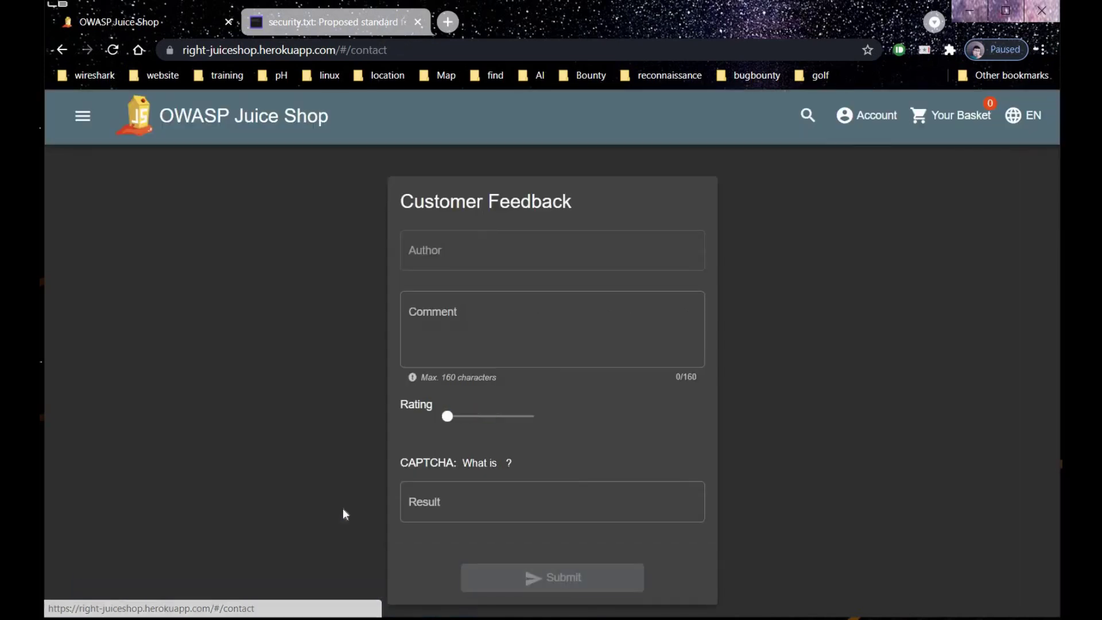
{"action": "left_click", "coordinate": [488, 294]}
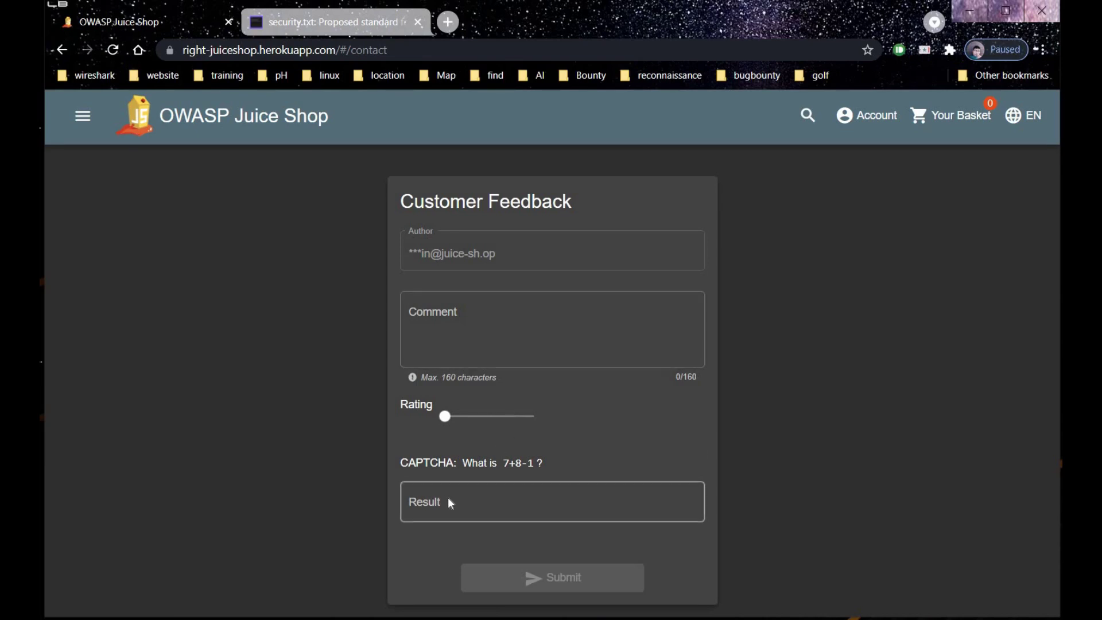
{"action": "left_click", "coordinate": [63, 51]}
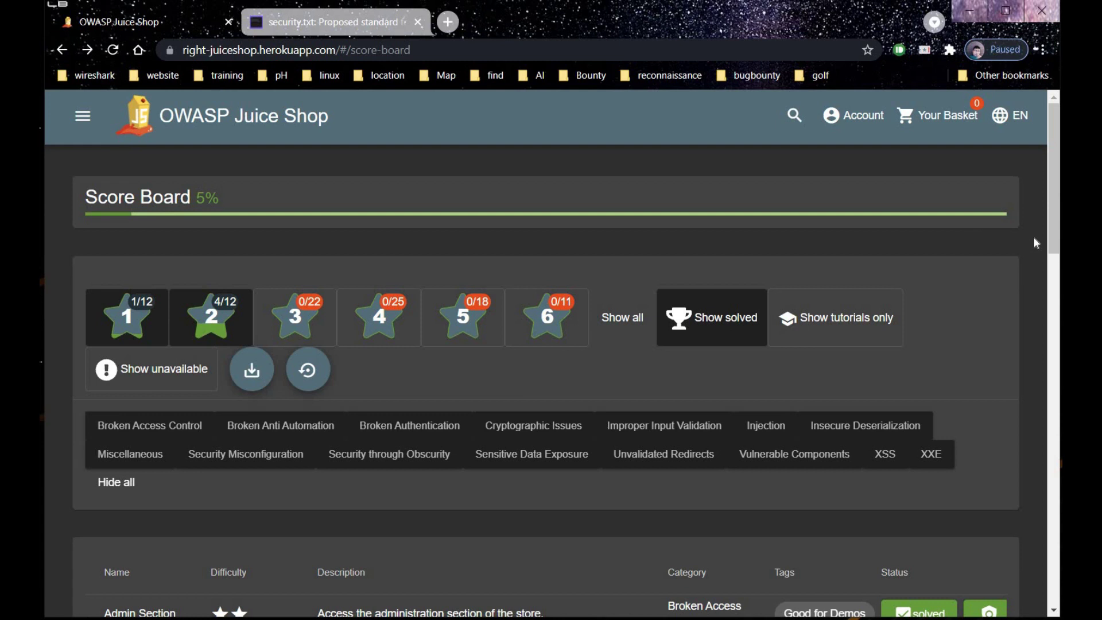
Step: Open the 'Inform the shop' link in a new tab, view it, and return to the Score Board tab
{"action": "left_click_drag", "start_coordinate": [1054, 247], "coordinate": [1050, 571]}
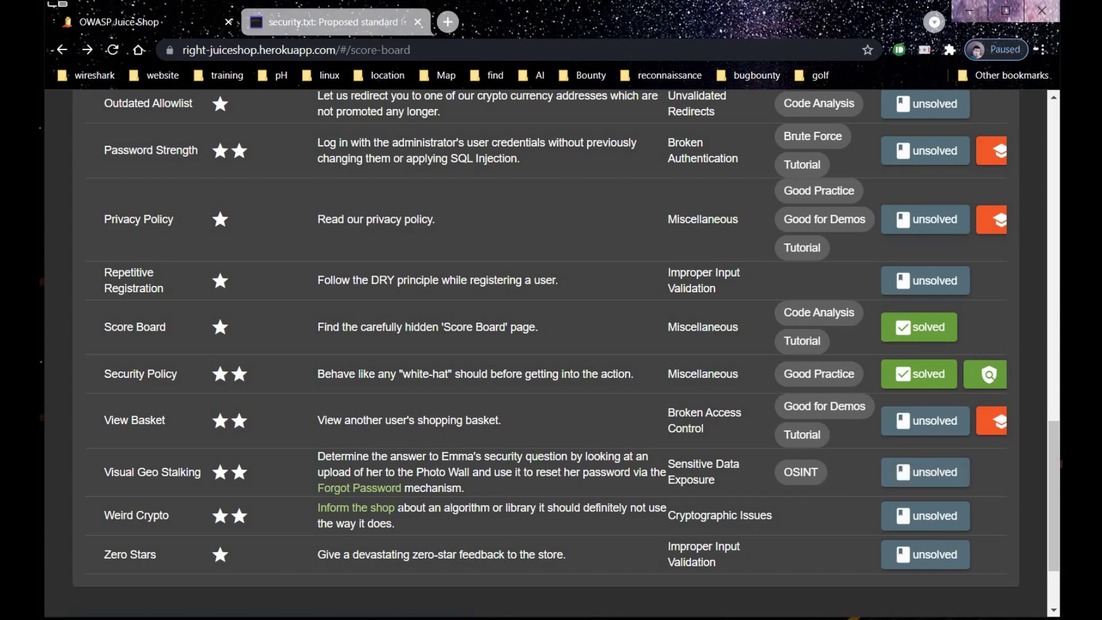
{"action": "left_click_drag", "start_coordinate": [398, 509], "coordinate": [491, 517]}
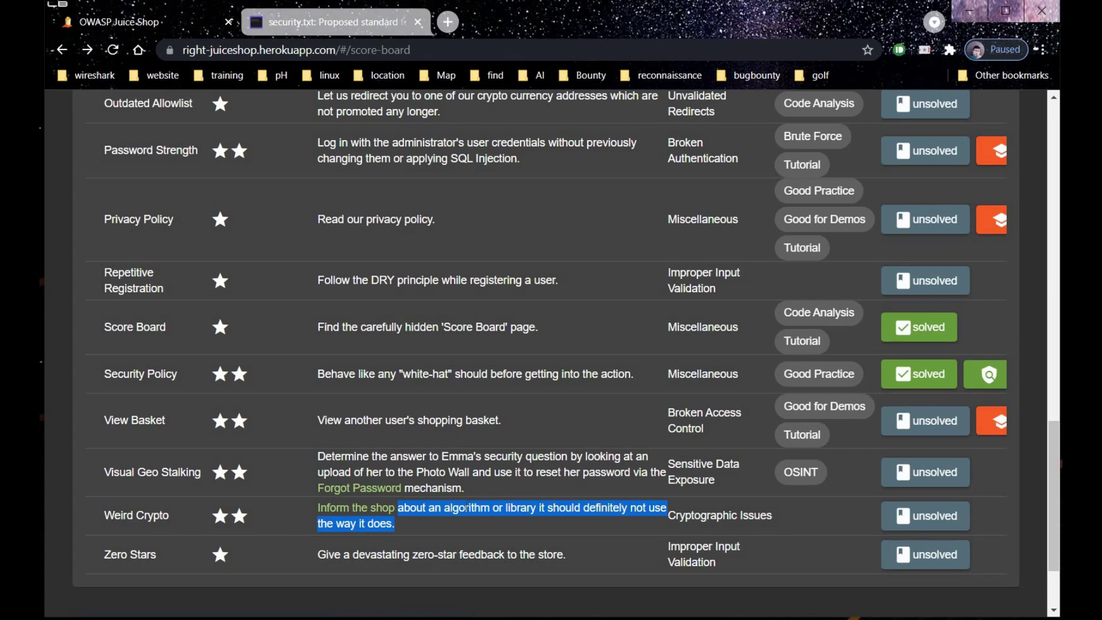
{"action": "left_click_drag", "start_coordinate": [669, 516], "coordinate": [724, 515]}
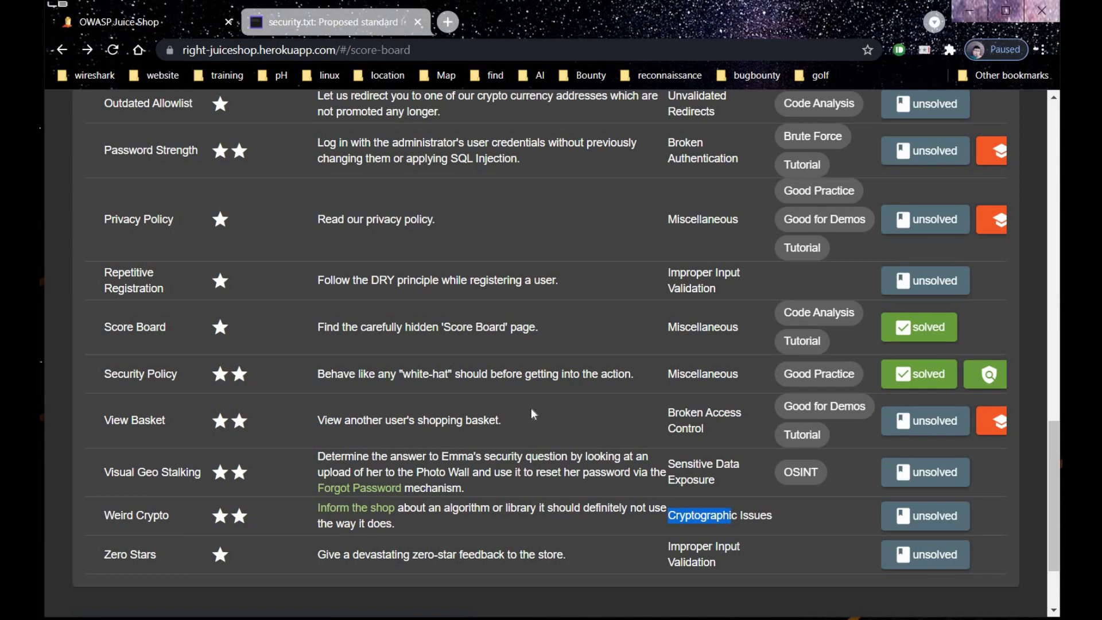
{"action": "right_click", "coordinate": [376, 505]}
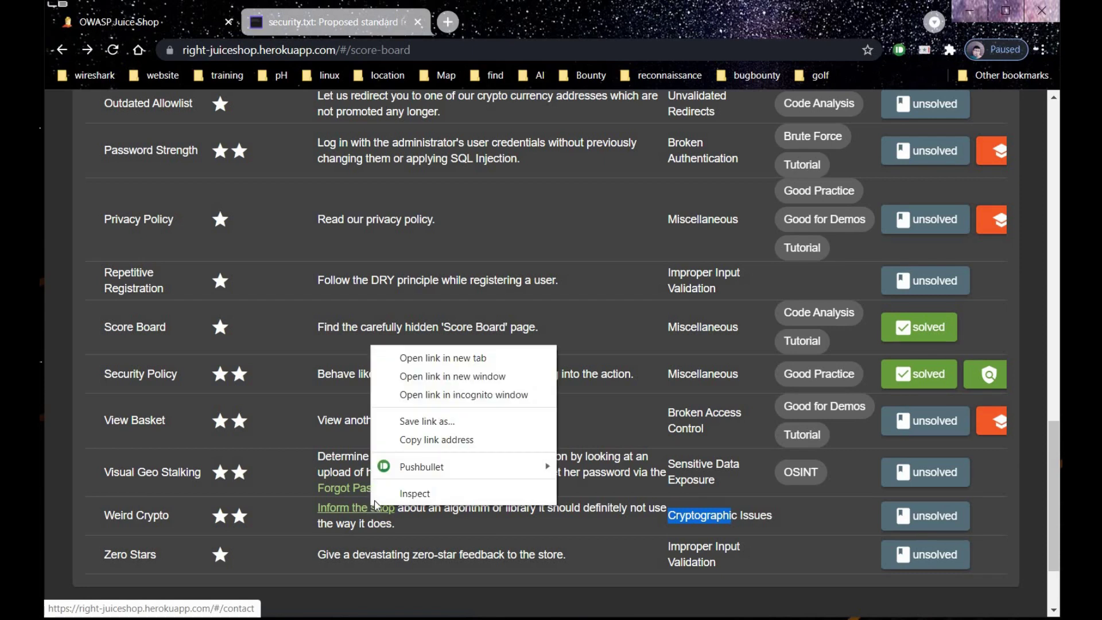
{"action": "left_click", "coordinate": [426, 359]}
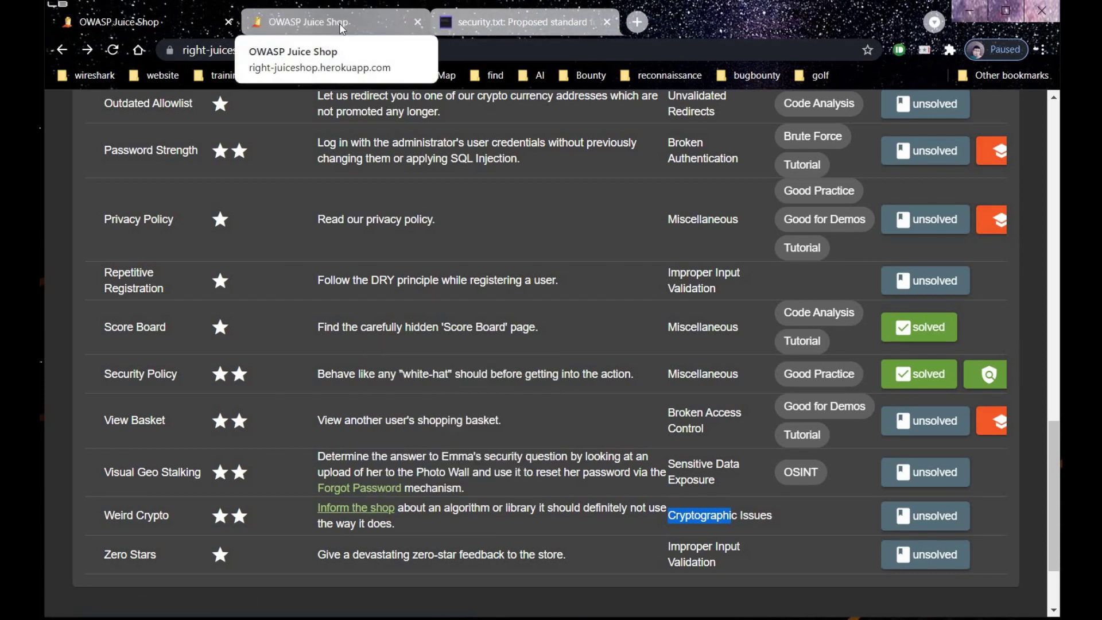
{"action": "left_click", "coordinate": [339, 23]}
{"action": "left_click", "coordinate": [174, 27]}
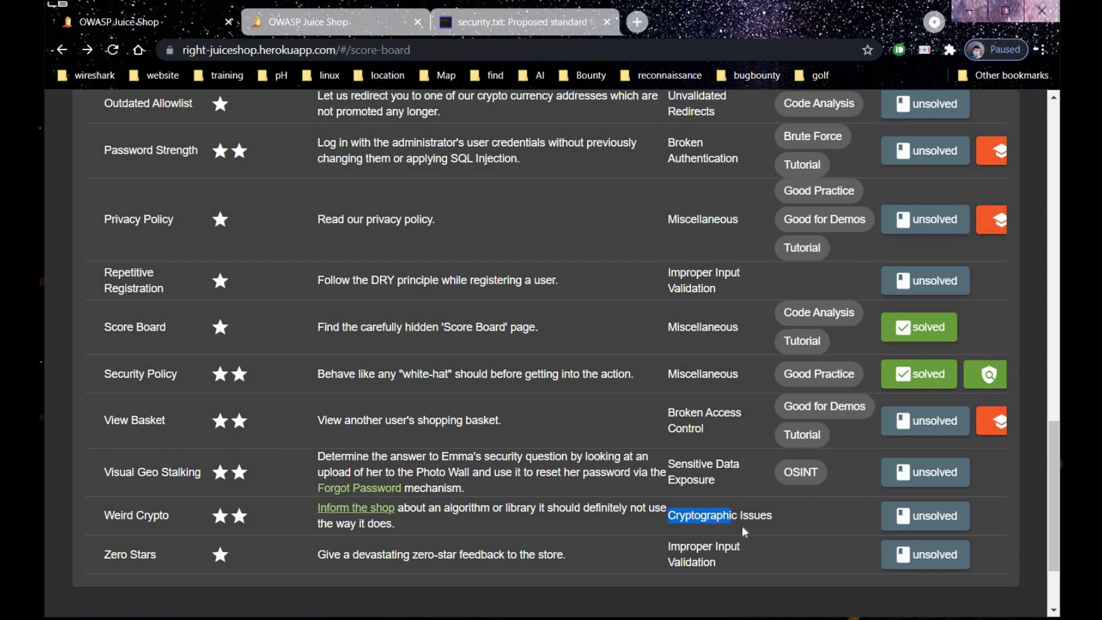
Step: Search Google for 'weak crypto alogrithms' from the address bar
{"action": "left_click", "coordinate": [514, 19]}
{"action": "left_click", "coordinate": [359, 50]}
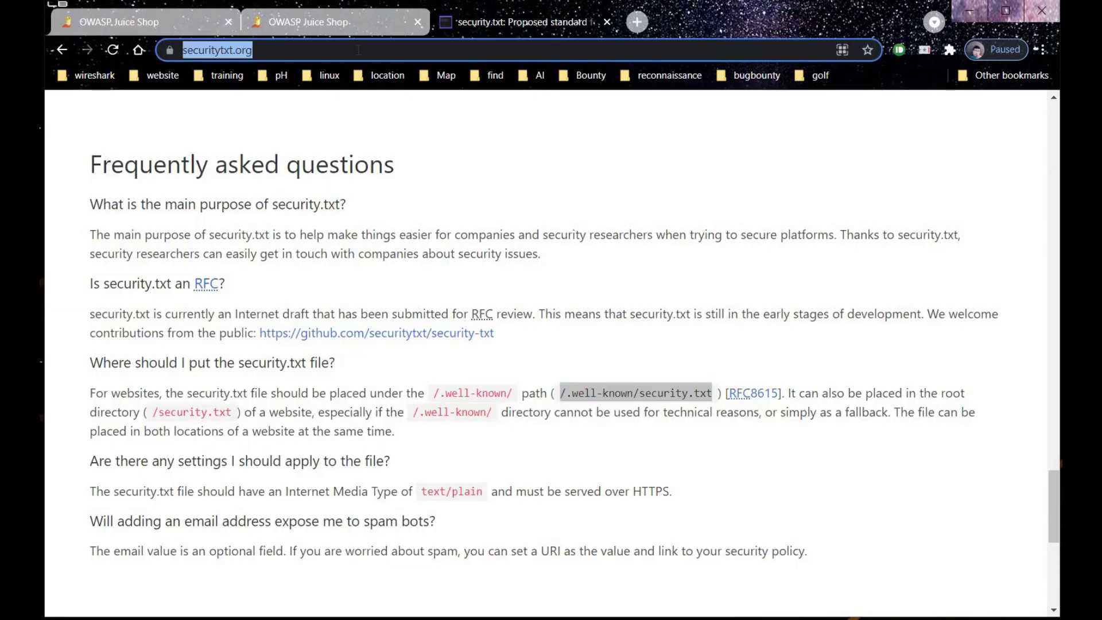
{"action": "type", "text": "wea"}
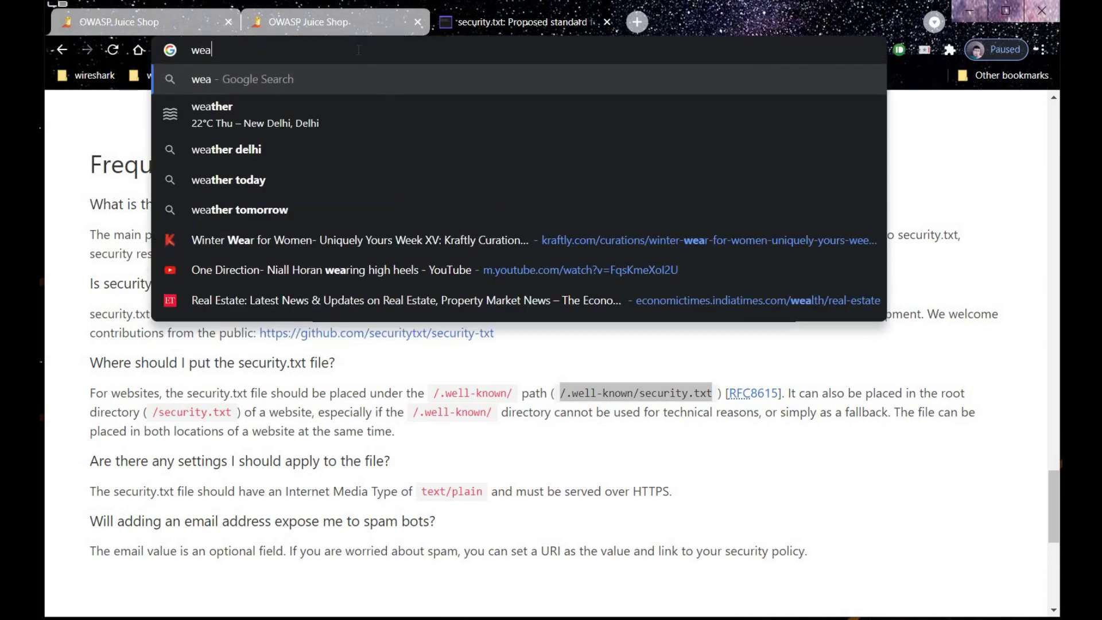
{"action": "type", "text": "k cry"}
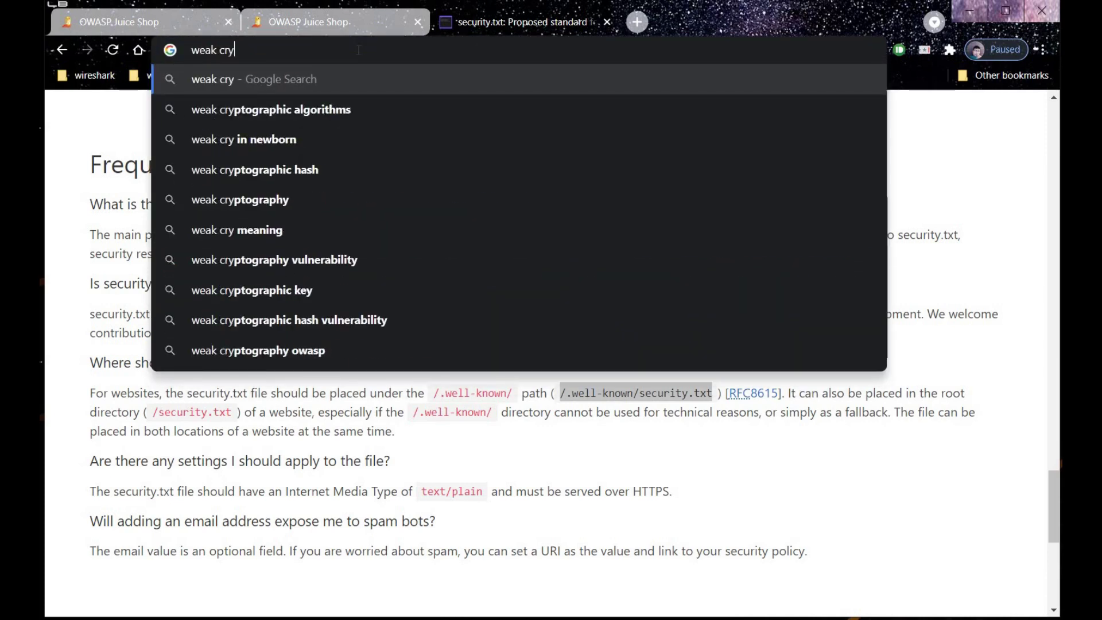
{"action": "type", "text": "pto alo"}
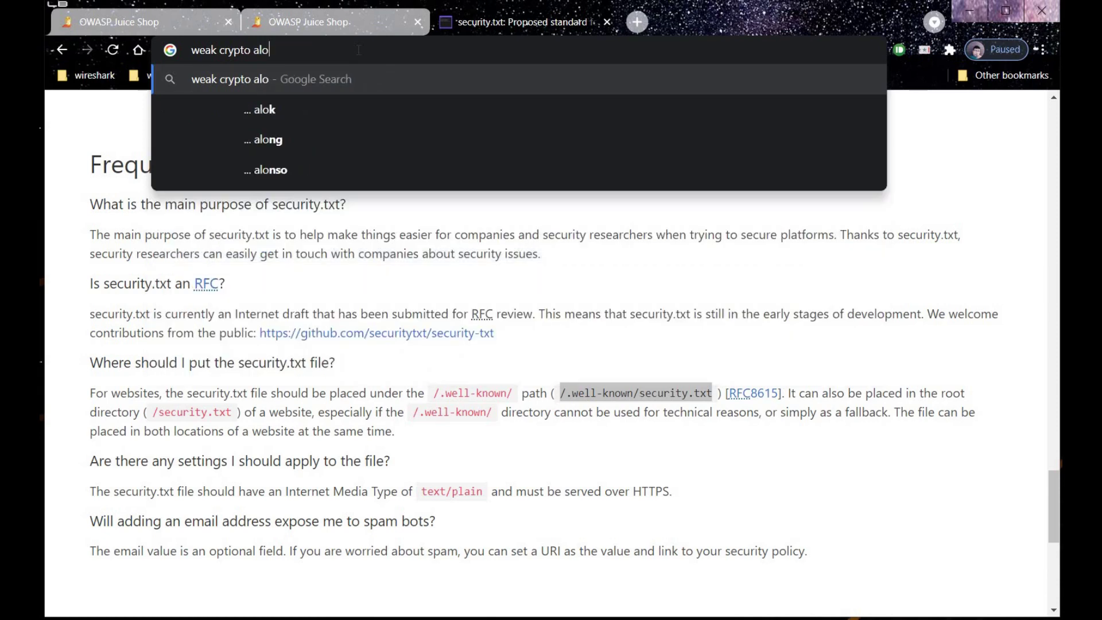
{"action": "type", "text": "gr"}
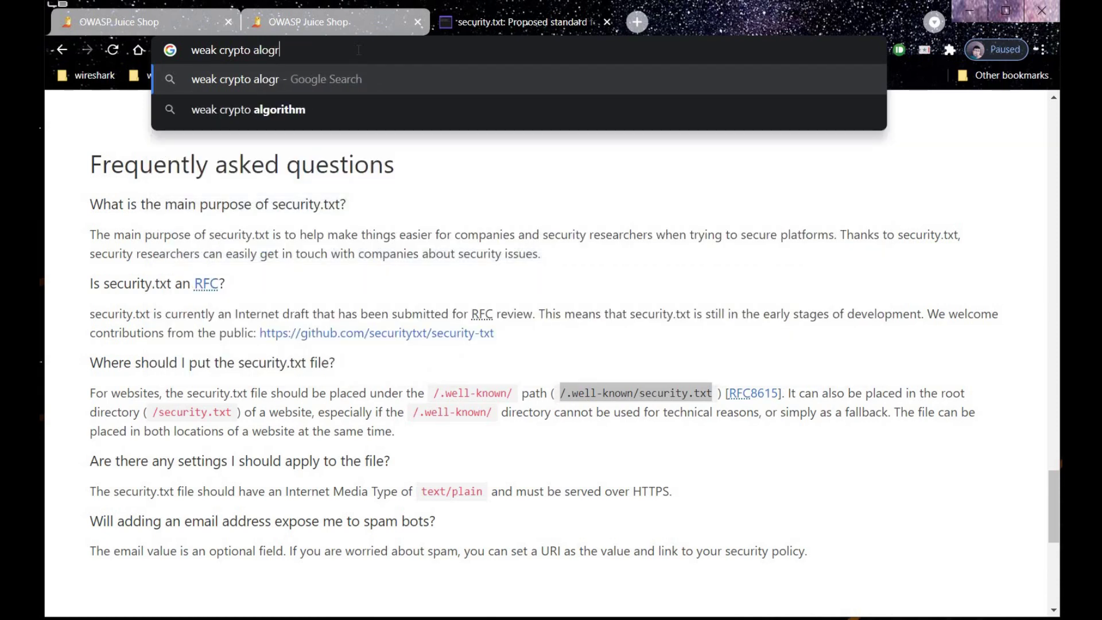
{"action": "type", "text": "ithms"}
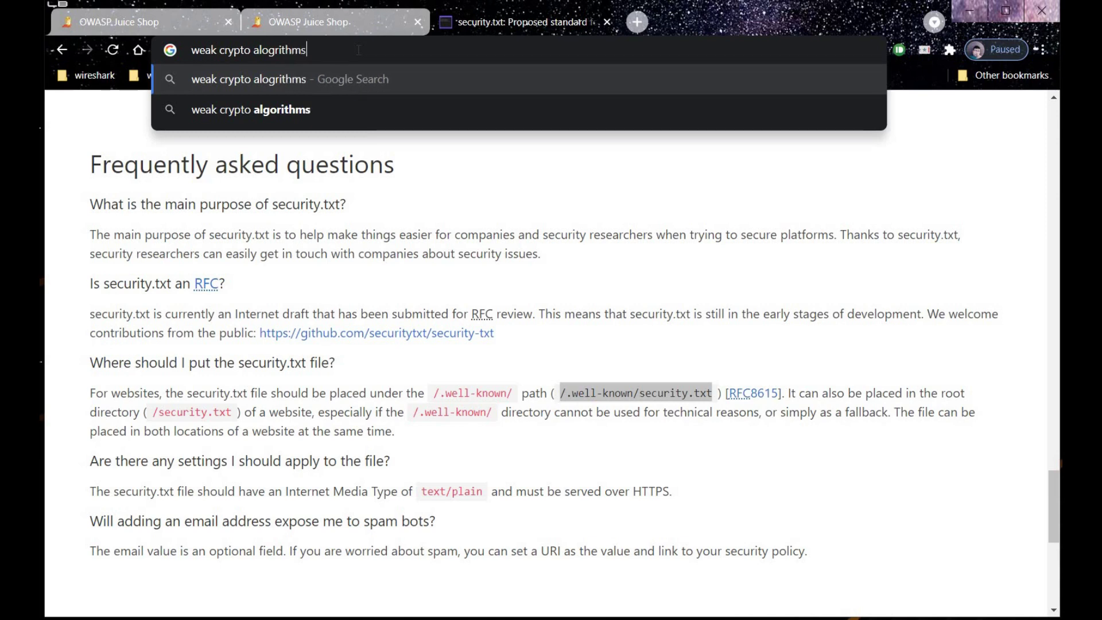
{"action": "key", "text": "Return"}
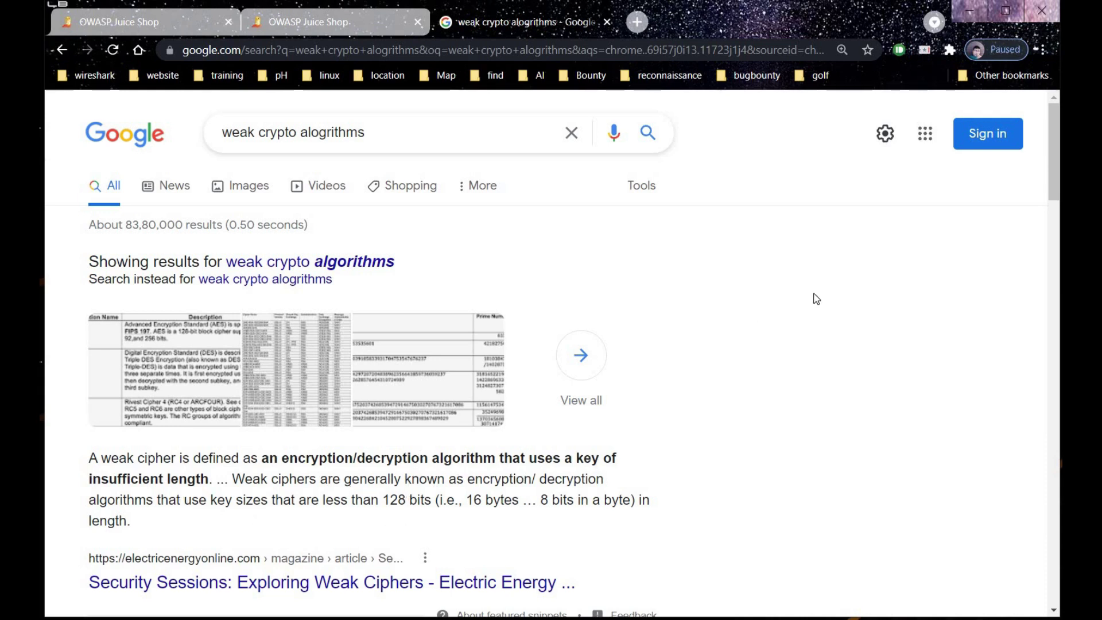
Step: Open the security.stackexchange.com result on insecure cryptographic algorithms in a new tab
{"action": "left_click_drag", "start_coordinate": [1054, 196], "coordinate": [1055, 223]}
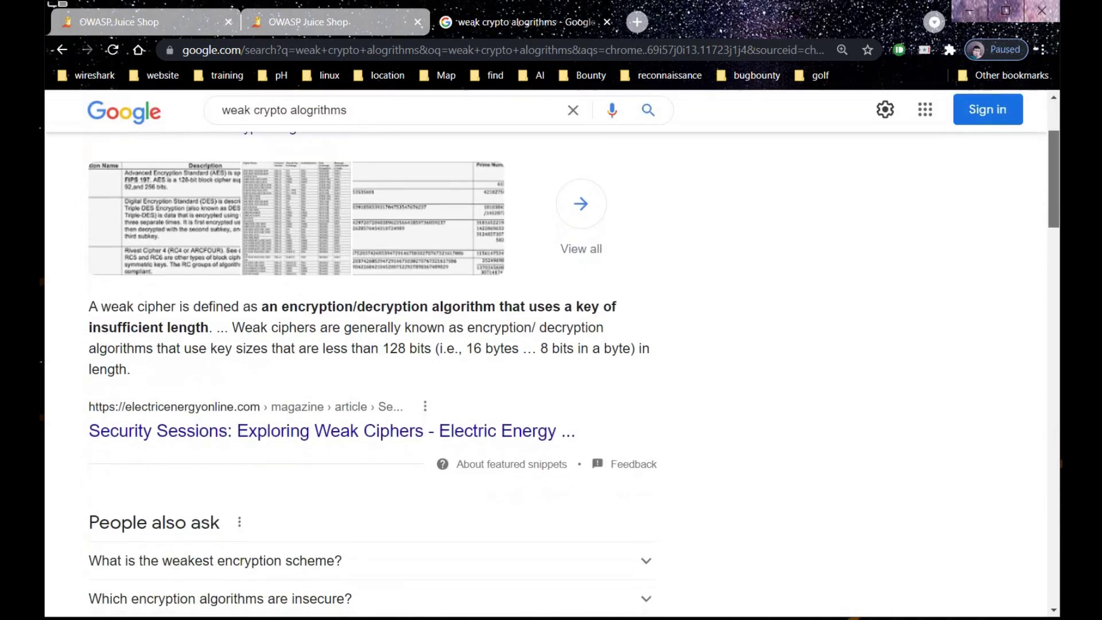
{"action": "scroll", "coordinate": [551, 351], "scroll_direction": "down", "scroll_amount": 5}
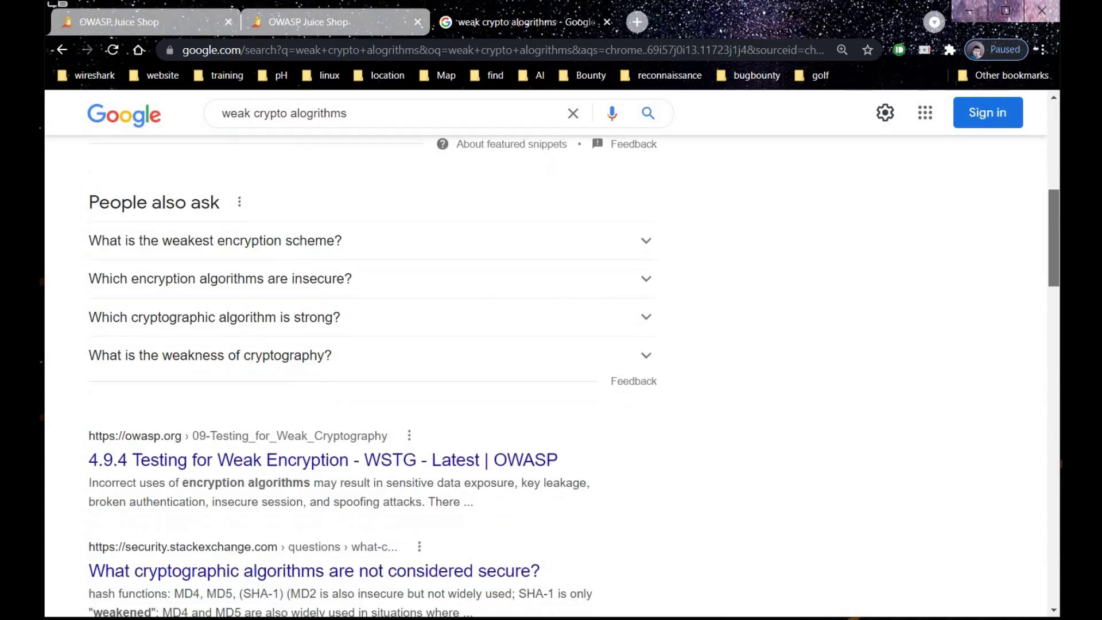
{"action": "scroll", "coordinate": [552, 351], "scroll_direction": "down", "scroll_amount": 2}
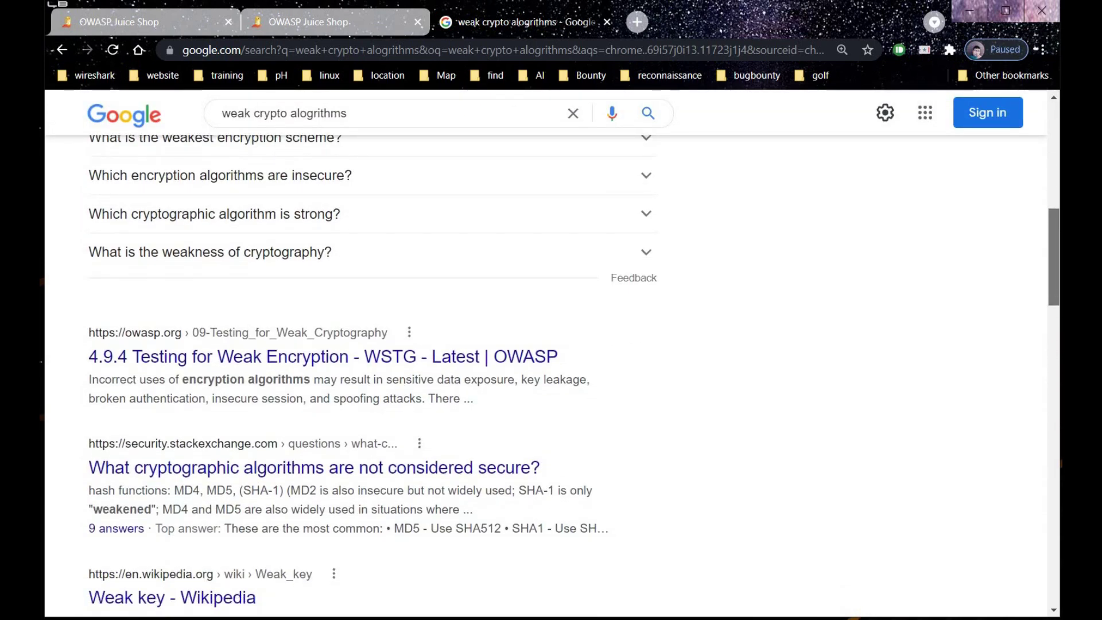
{"action": "scroll", "coordinate": [551, 354], "scroll_direction": "down", "scroll_amount": 1}
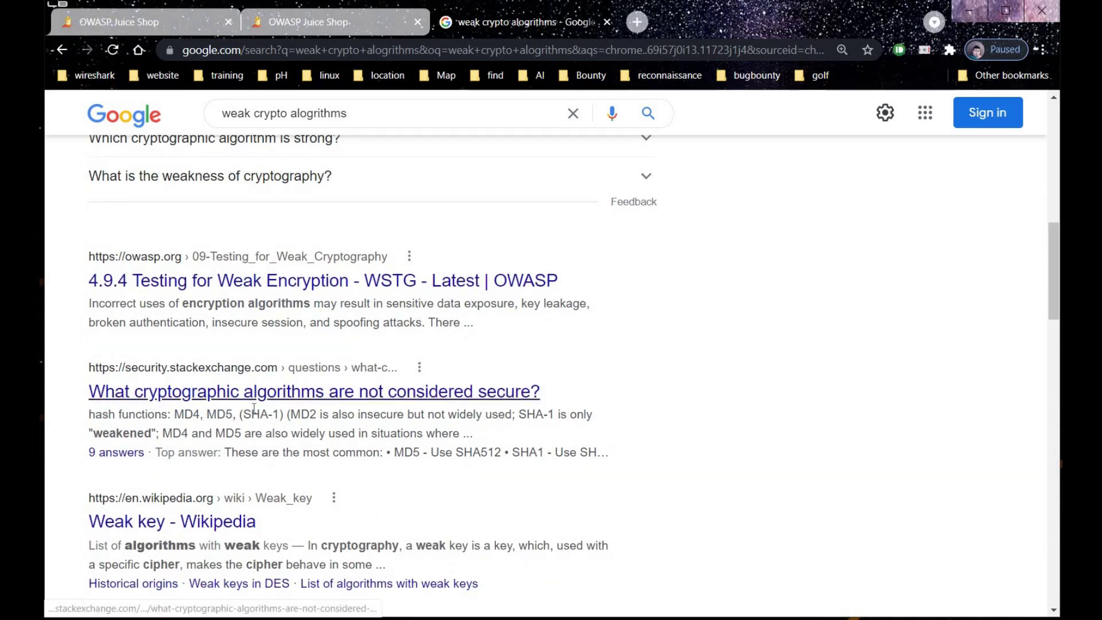
{"action": "right_click", "coordinate": [283, 390]}
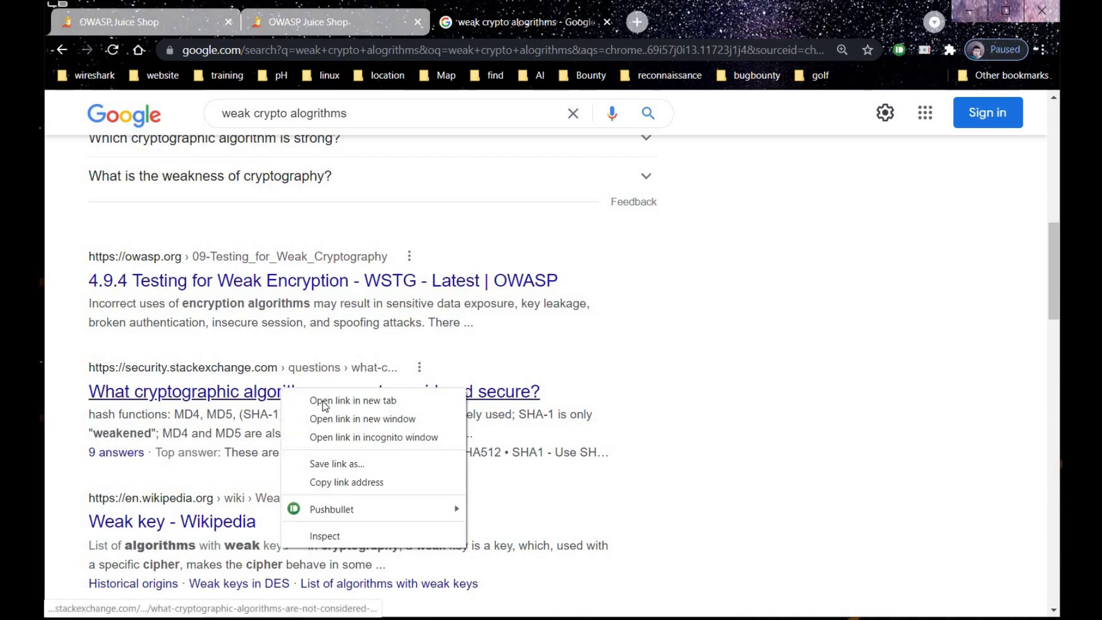
{"action": "left_click", "coordinate": [325, 401]}
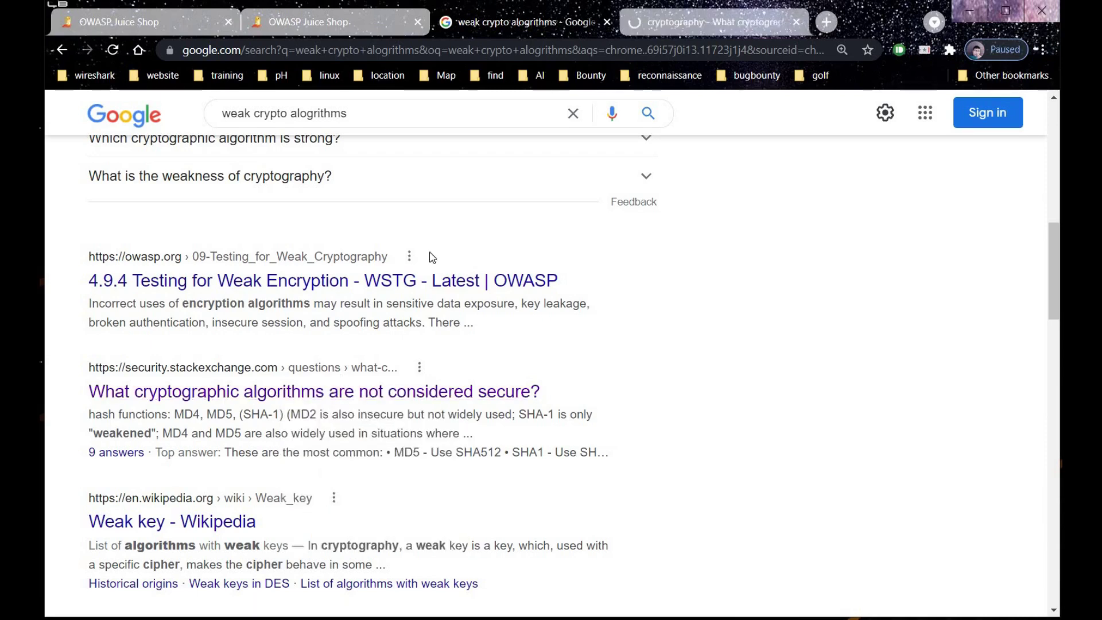
Step: Go to the Stack Exchange question and accept all cookies to dismiss the privacy notice
{"action": "left_click", "coordinate": [664, 21]}
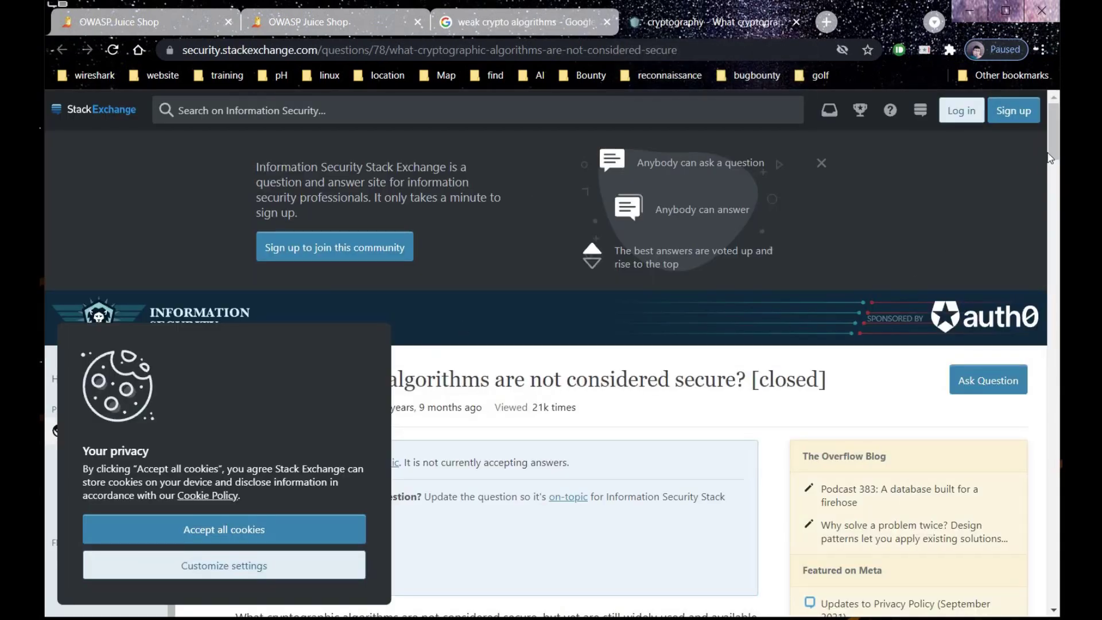
{"action": "left_click_drag", "start_coordinate": [1049, 158], "coordinate": [1062, 180]}
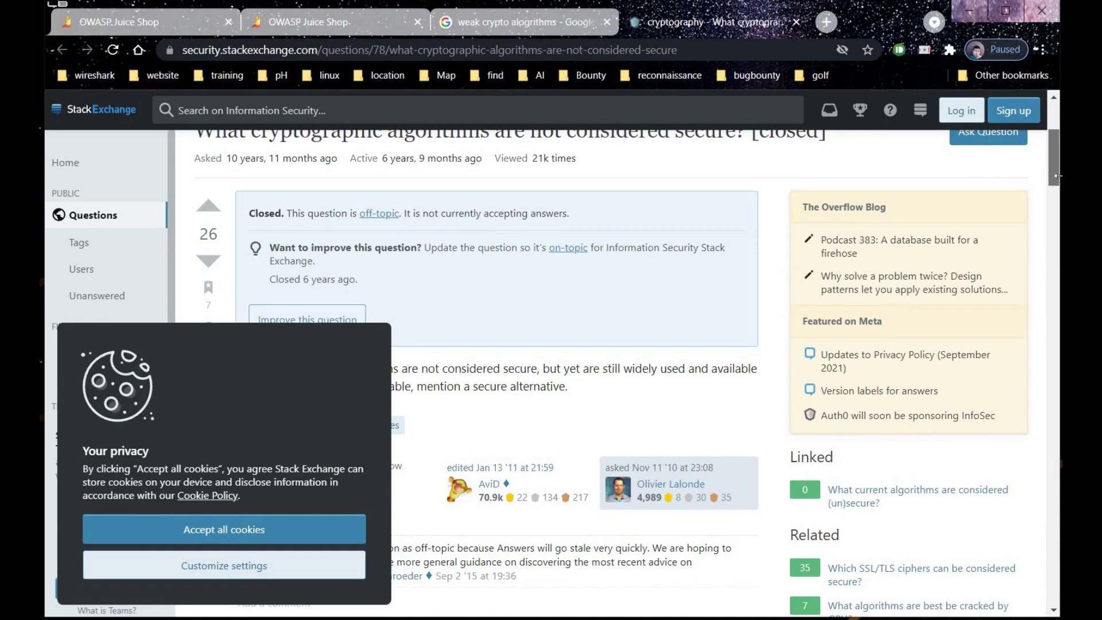
{"action": "left_click", "coordinate": [290, 530]}
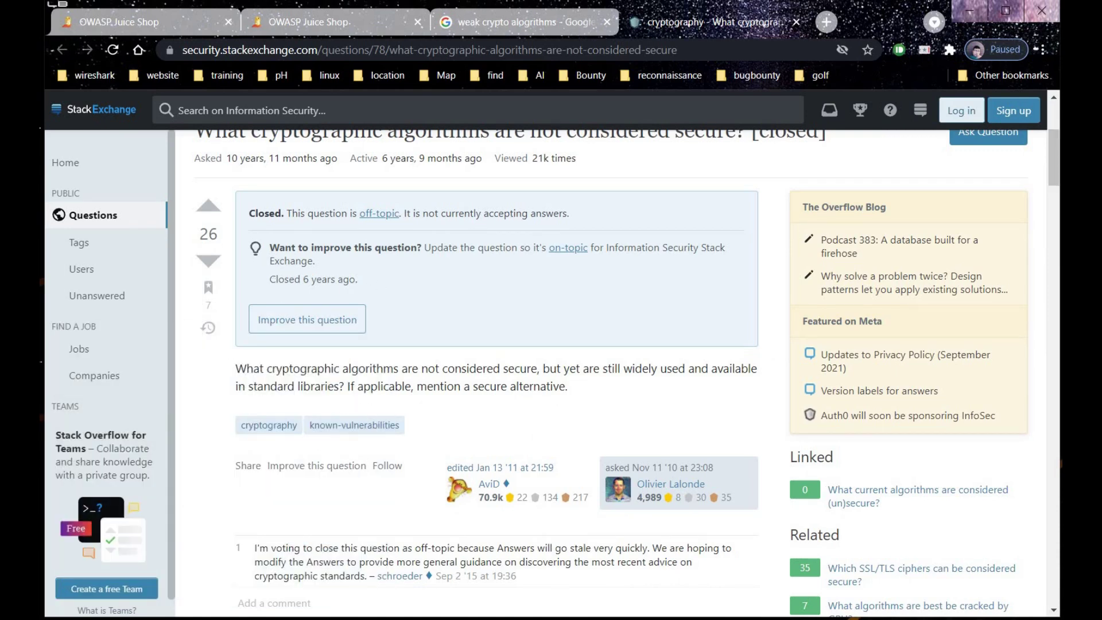
Step: Copy 'MD5' from the first bullet of the accepted answer's insecure algorithm list
{"action": "left_click_drag", "start_coordinate": [1054, 183], "coordinate": [1060, 235]}
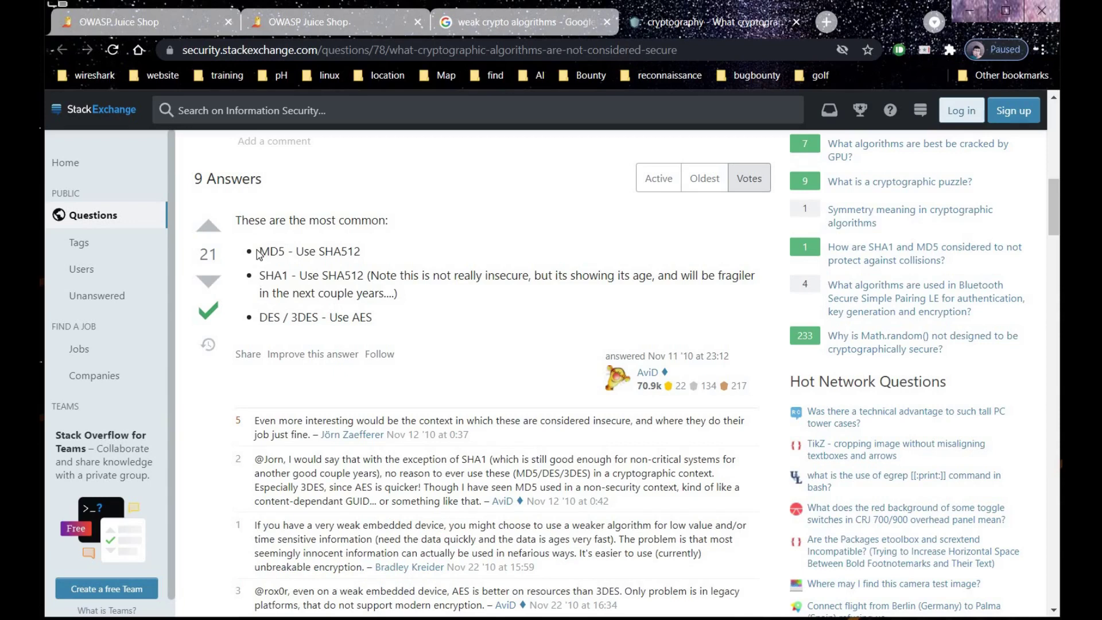
{"action": "left_click_drag", "start_coordinate": [261, 253], "coordinate": [284, 255]}
{"action": "right_click", "coordinate": [265, 252]}
{"action": "left_click", "coordinate": [299, 260]}
Step: Submit Customer Feedback with comment 'MD5', a 5-star rating and CAPTCHA answer 40
{"action": "left_click", "coordinate": [172, 22]}
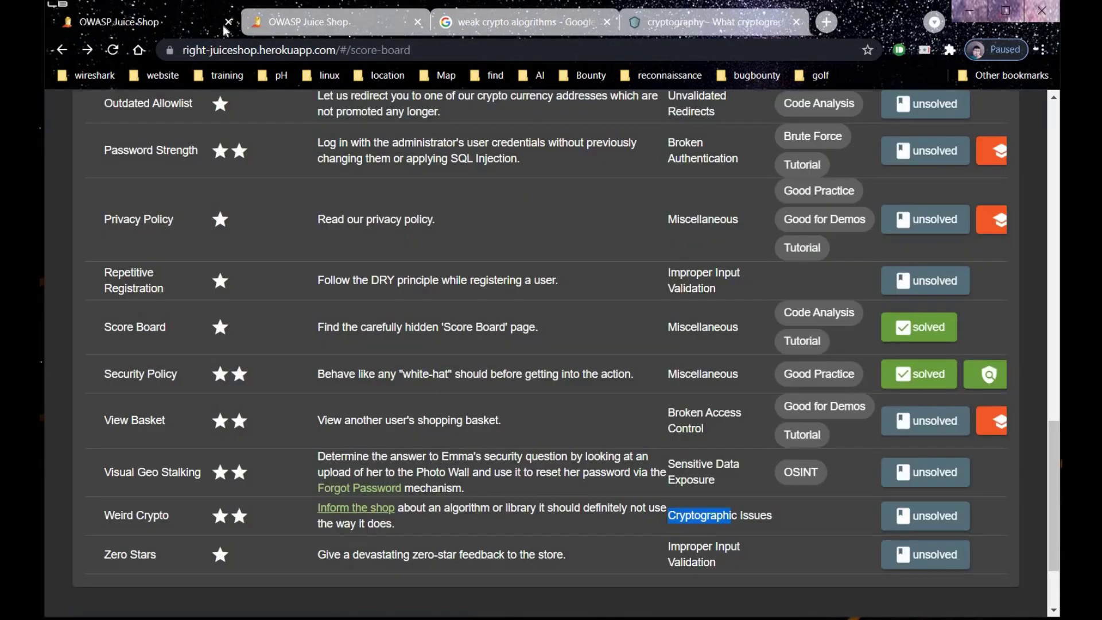
{"action": "left_click", "coordinate": [322, 26]}
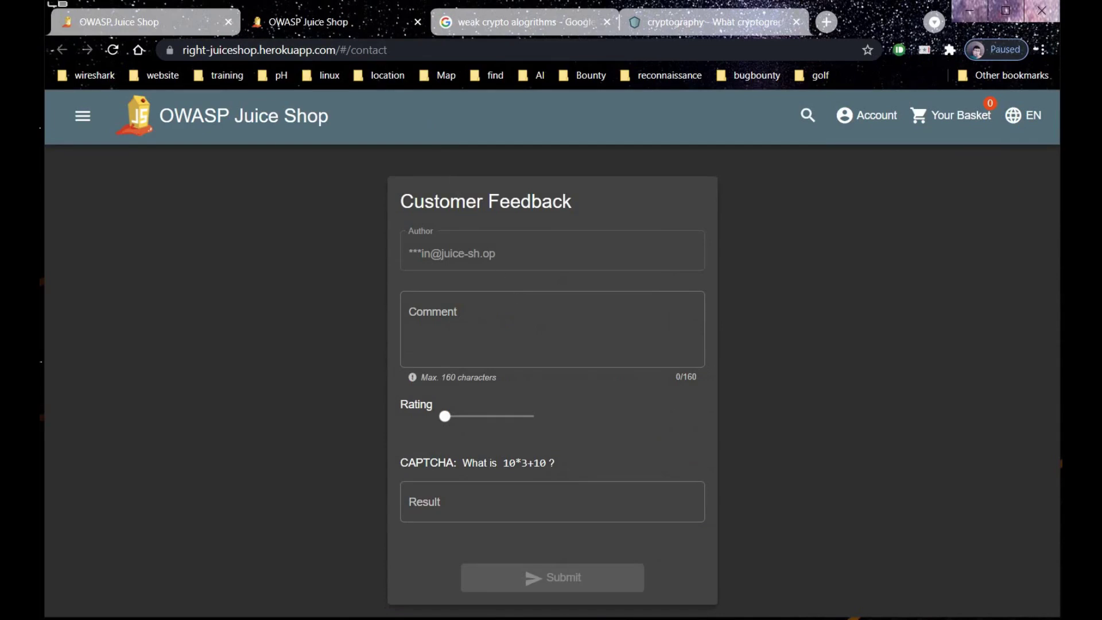
{"action": "left_click", "coordinate": [517, 328]}
{"action": "left_click", "coordinate": [410, 314]}
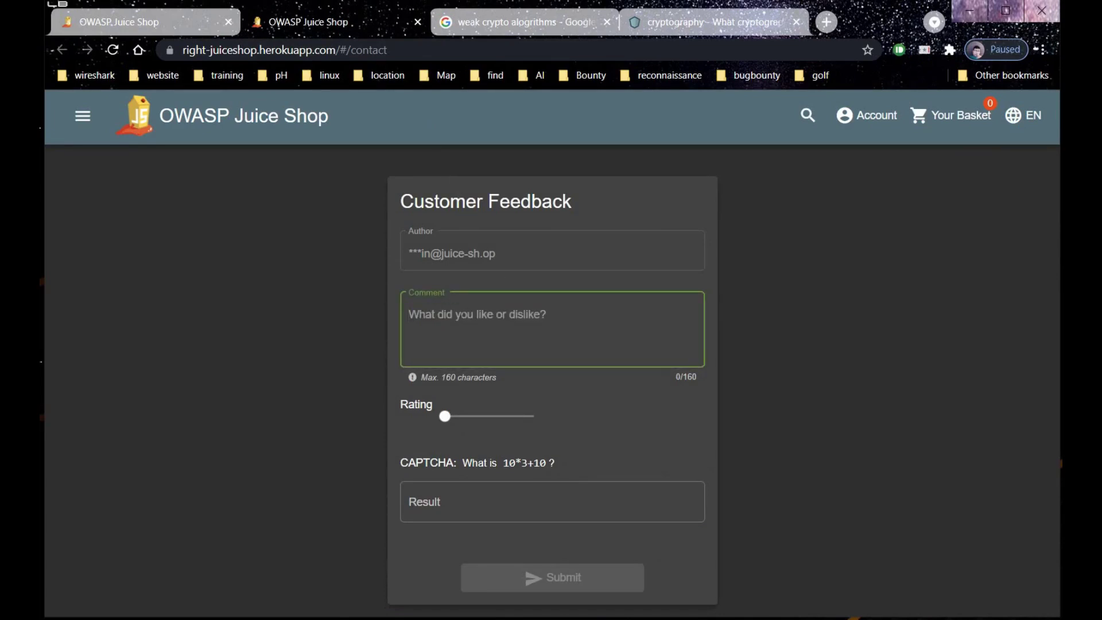
{"action": "type", "text": "MD5"}
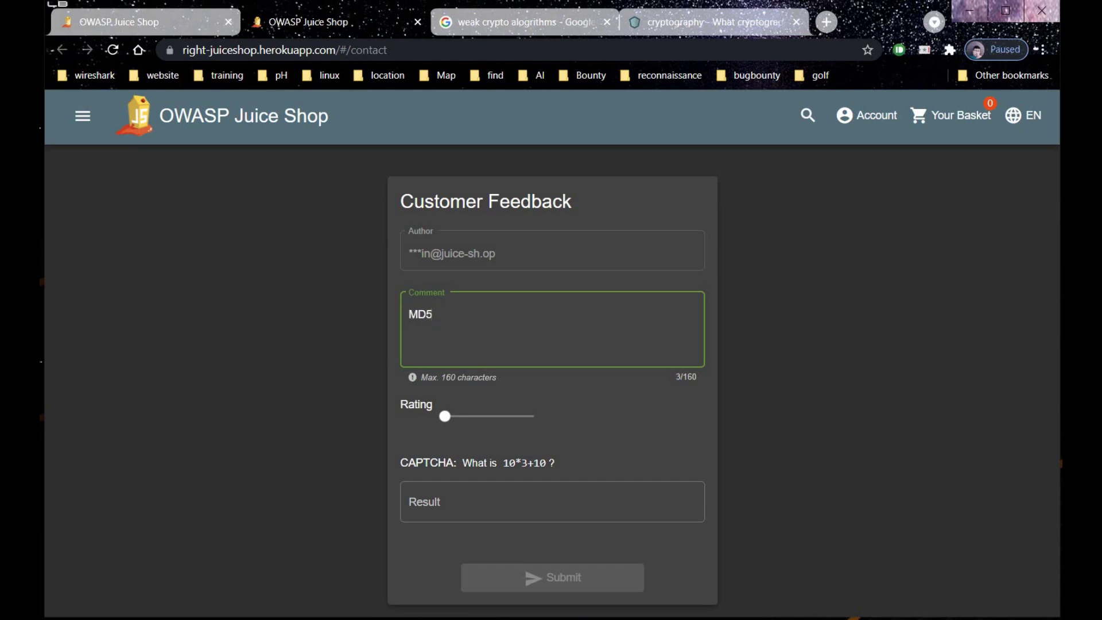
{"action": "left_click", "coordinate": [184, 529]}
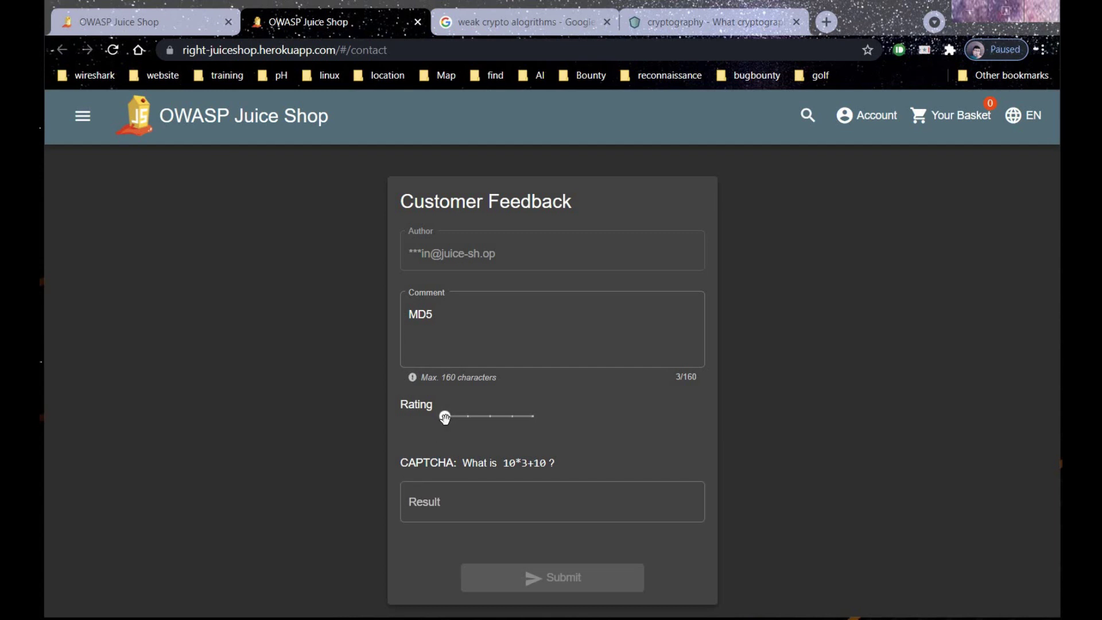
{"action": "left_click_drag", "start_coordinate": [446, 418], "coordinate": [538, 418]}
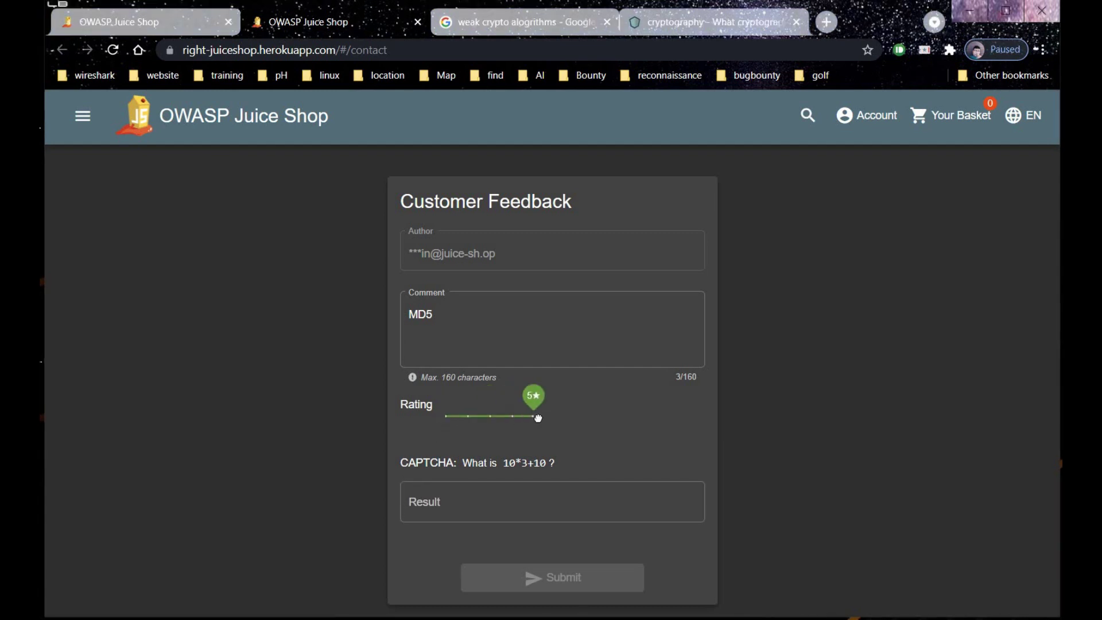
{"action": "left_click", "coordinate": [476, 496]}
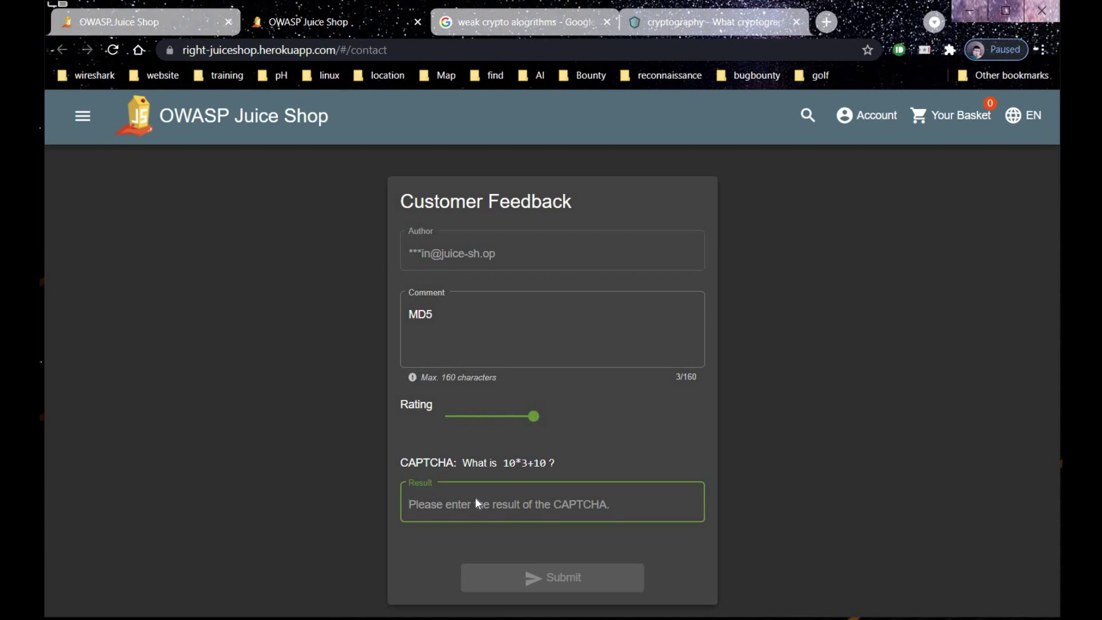
{"action": "type", "text": "40"}
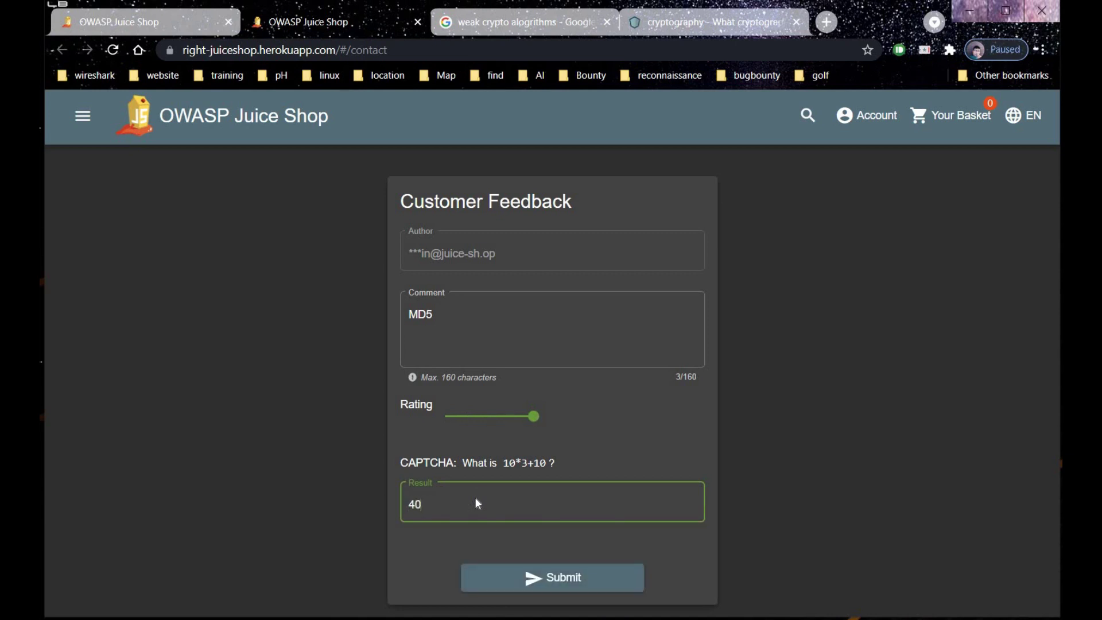
{"action": "left_click", "coordinate": [556, 579]}
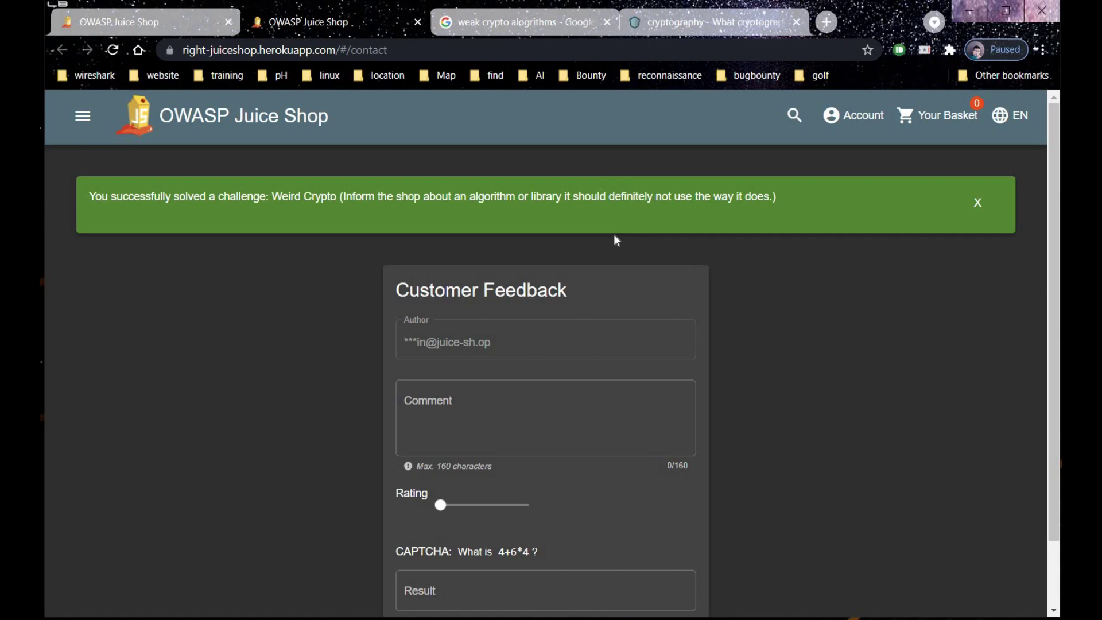
Step: Change the URL from 'contact' to 'score-board' to load the Score Board
{"action": "double_click", "coordinate": [433, 50]}
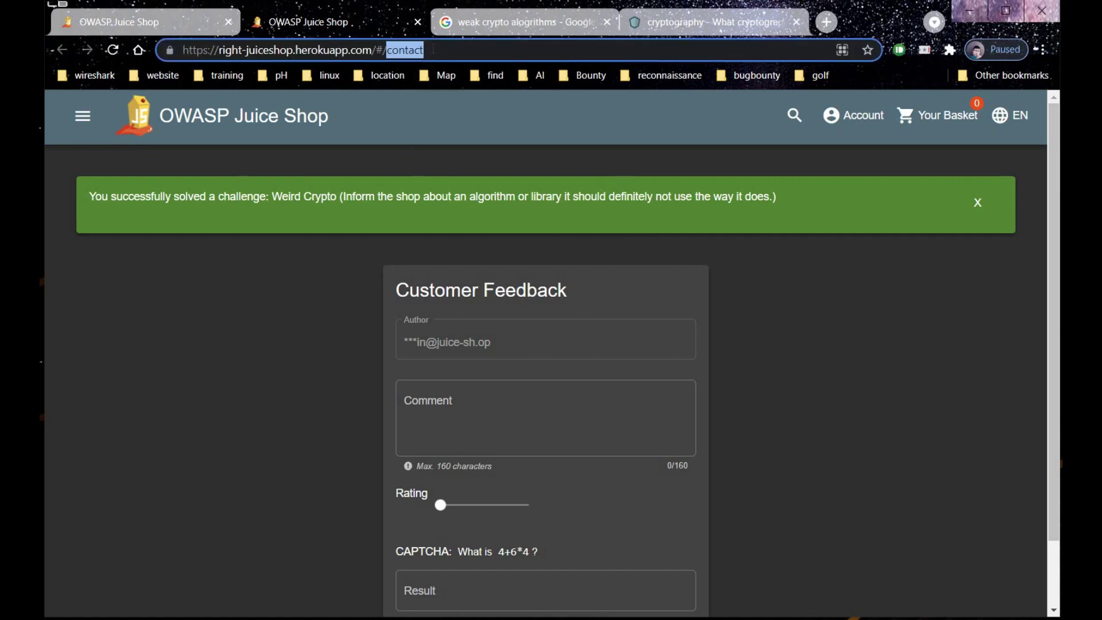
{"action": "type", "text": "score"}
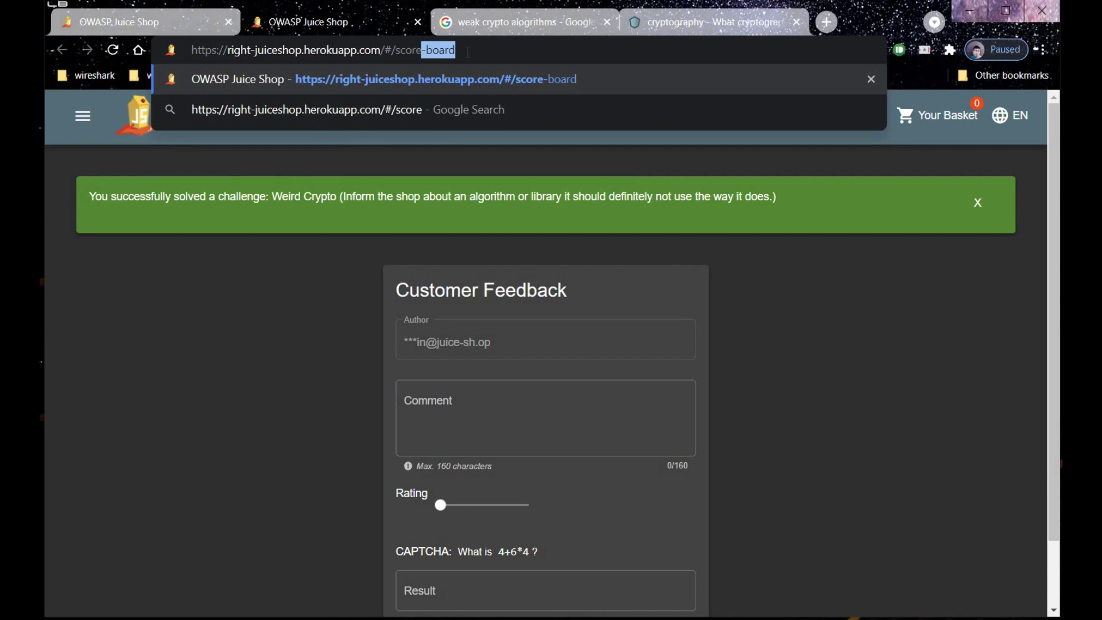
{"action": "type", "text": "-"}
{"action": "type", "text": "board"}
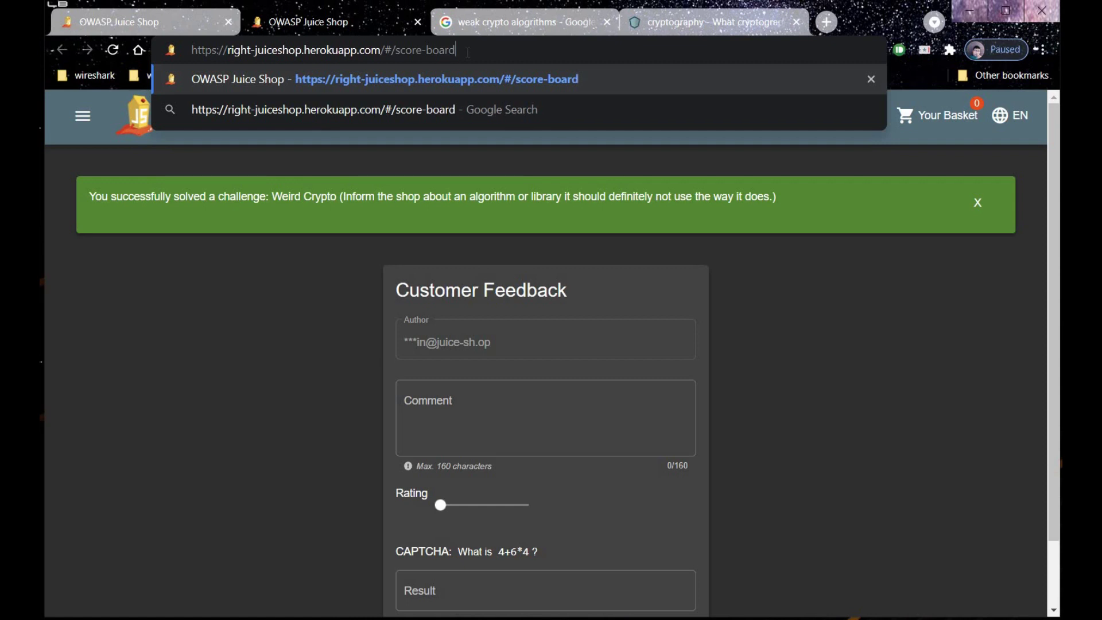
{"action": "key", "text": "Return"}
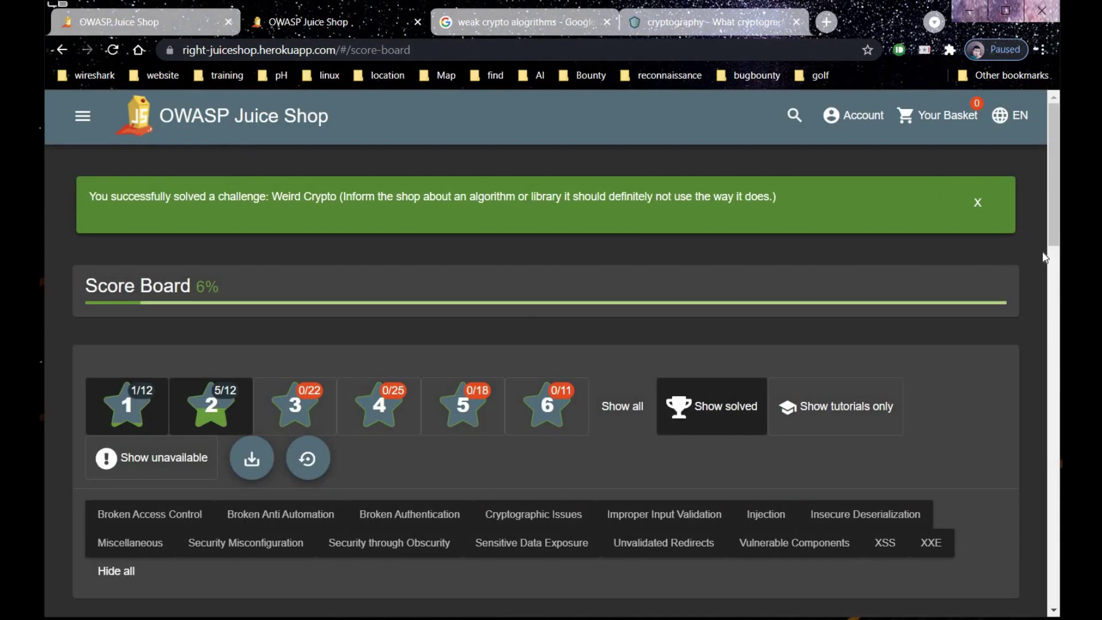
Step: Hide 1-star challenges and scroll to confirm Weird Crypto is marked solved
{"action": "left_click_drag", "start_coordinate": [1050, 240], "coordinate": [1051, 309]}
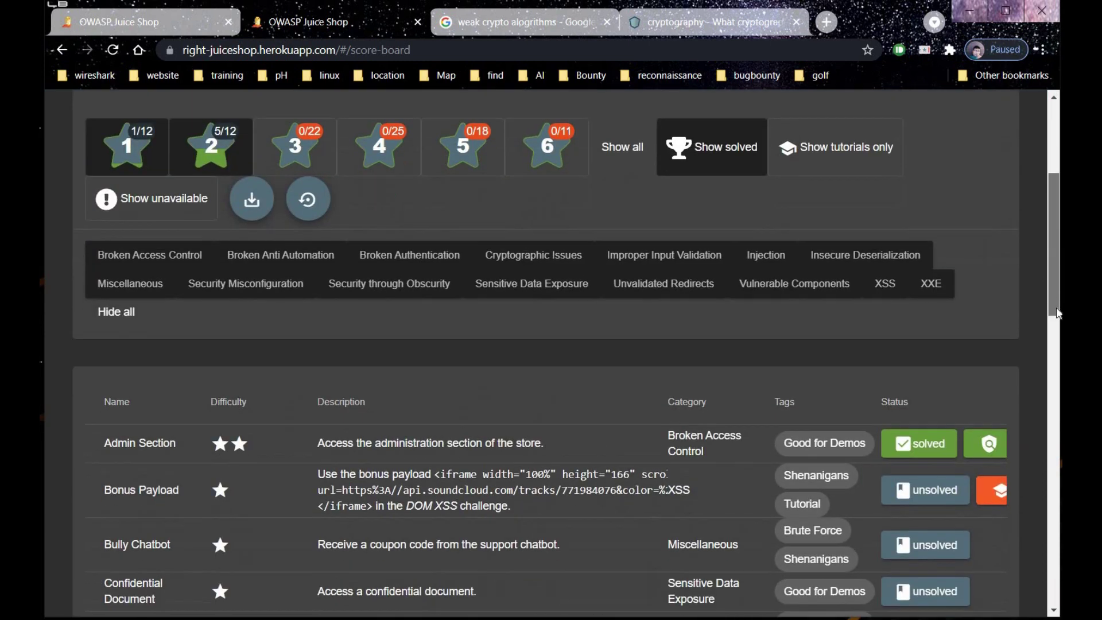
{"action": "left_click", "coordinate": [128, 145]}
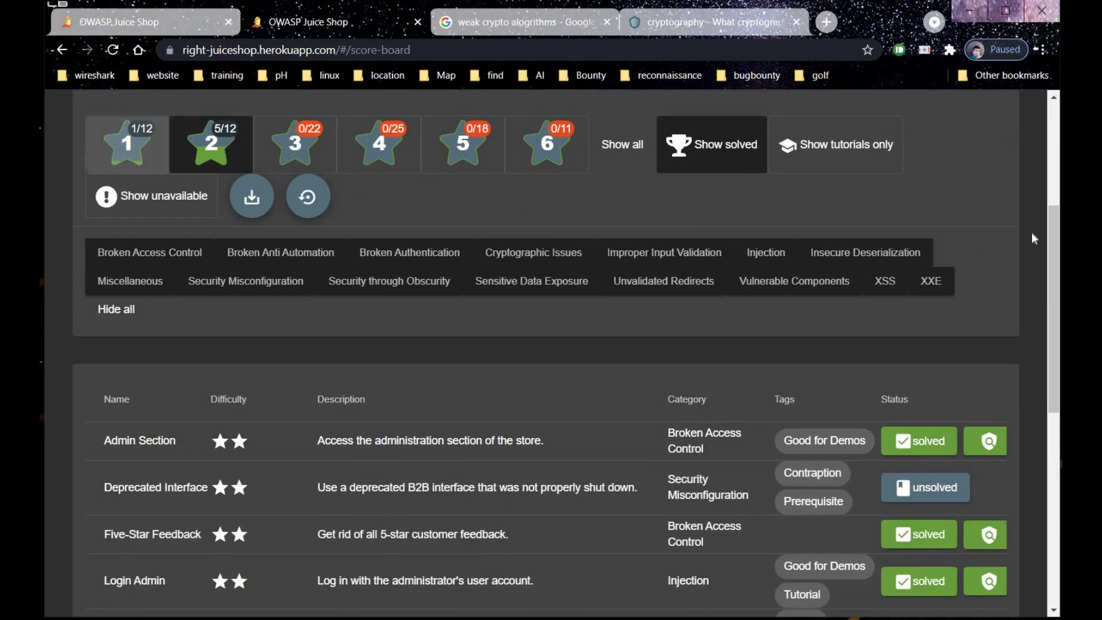
{"action": "left_click_drag", "start_coordinate": [1054, 269], "coordinate": [1052, 409]}
{"action": "scroll", "coordinate": [1052, 409], "scroll_direction": "up", "scroll_amount": 2}
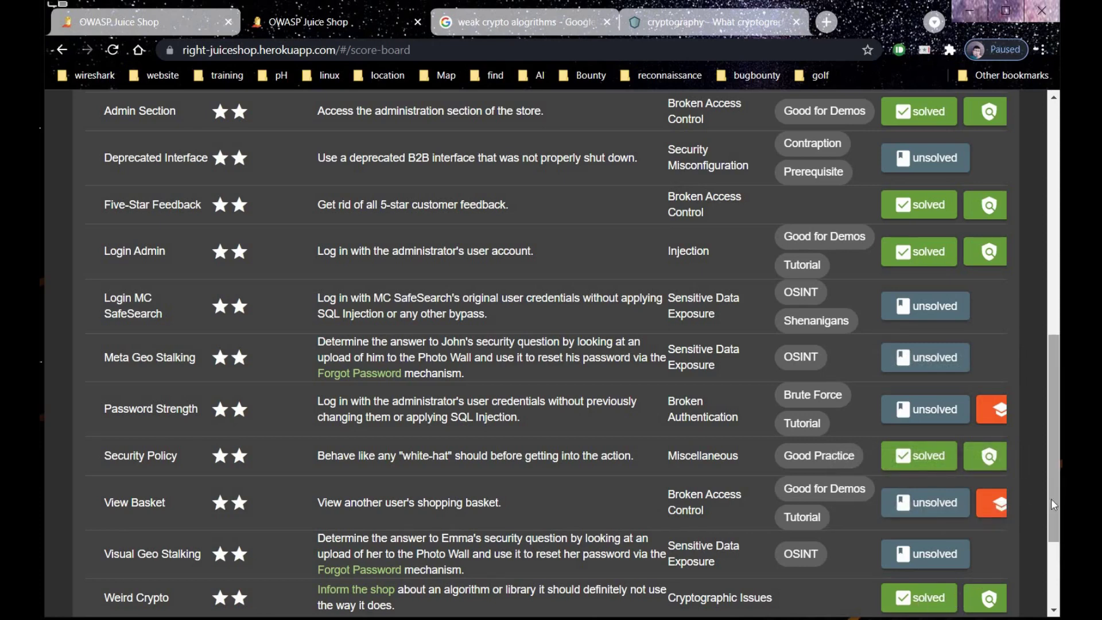
{"action": "scroll", "coordinate": [1054, 504], "scroll_direction": "down", "scroll_amount": 2}
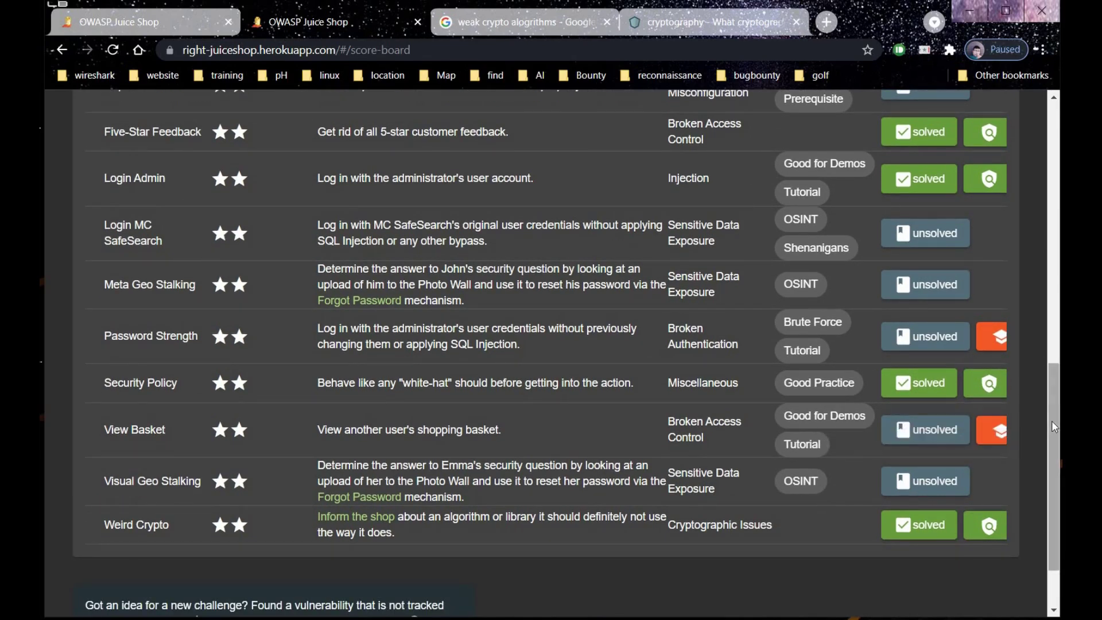
{"action": "left_click_drag", "start_coordinate": [1052, 422], "coordinate": [1049, 137]}
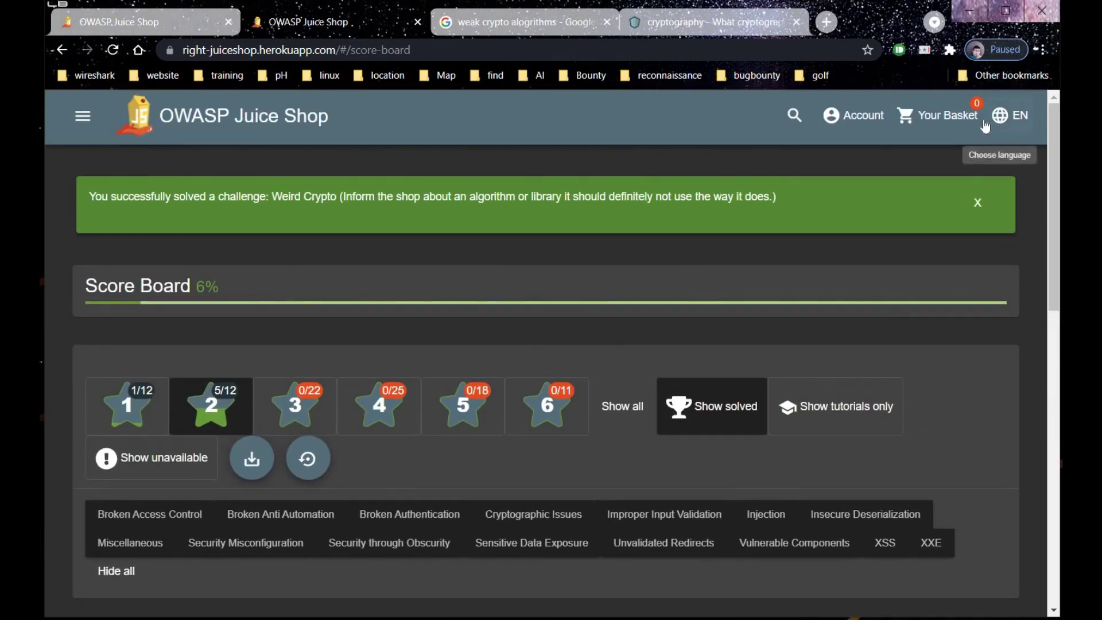